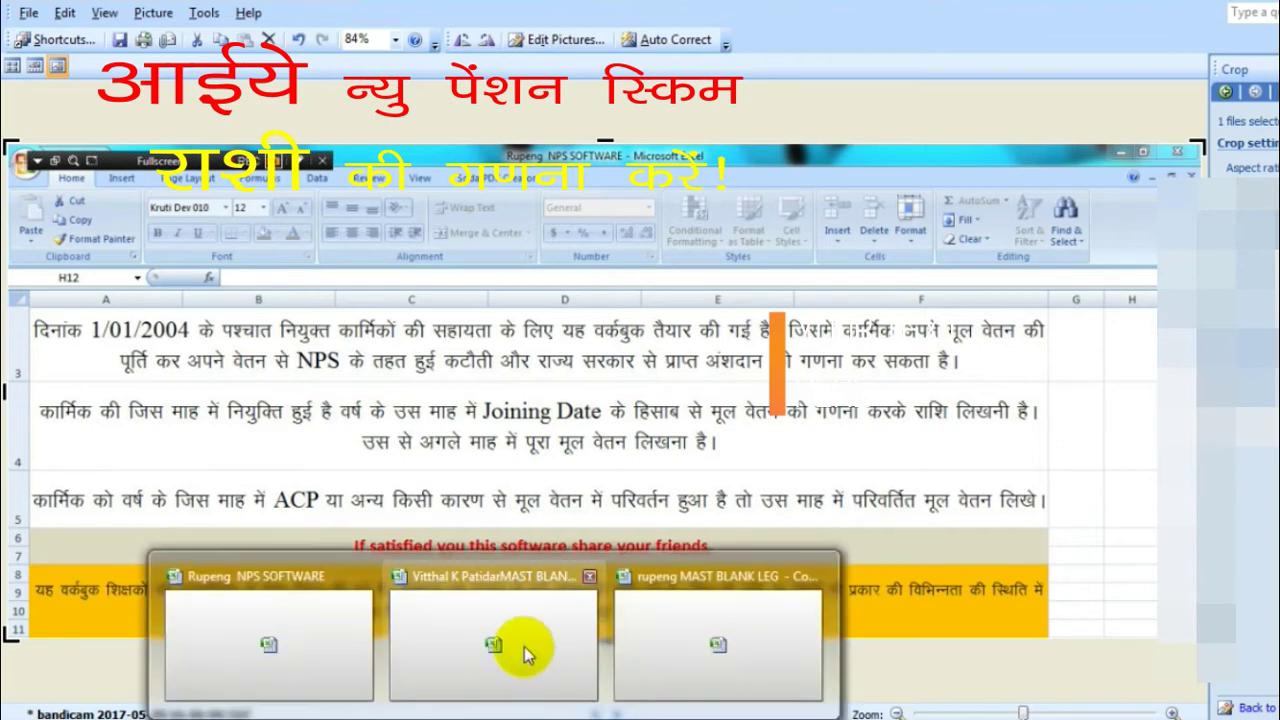
# Switch to the blank ledger workbook and examine its yearly contribution tables down to the 2008-09 opening balance in E55
pyautogui.click(766, 655)
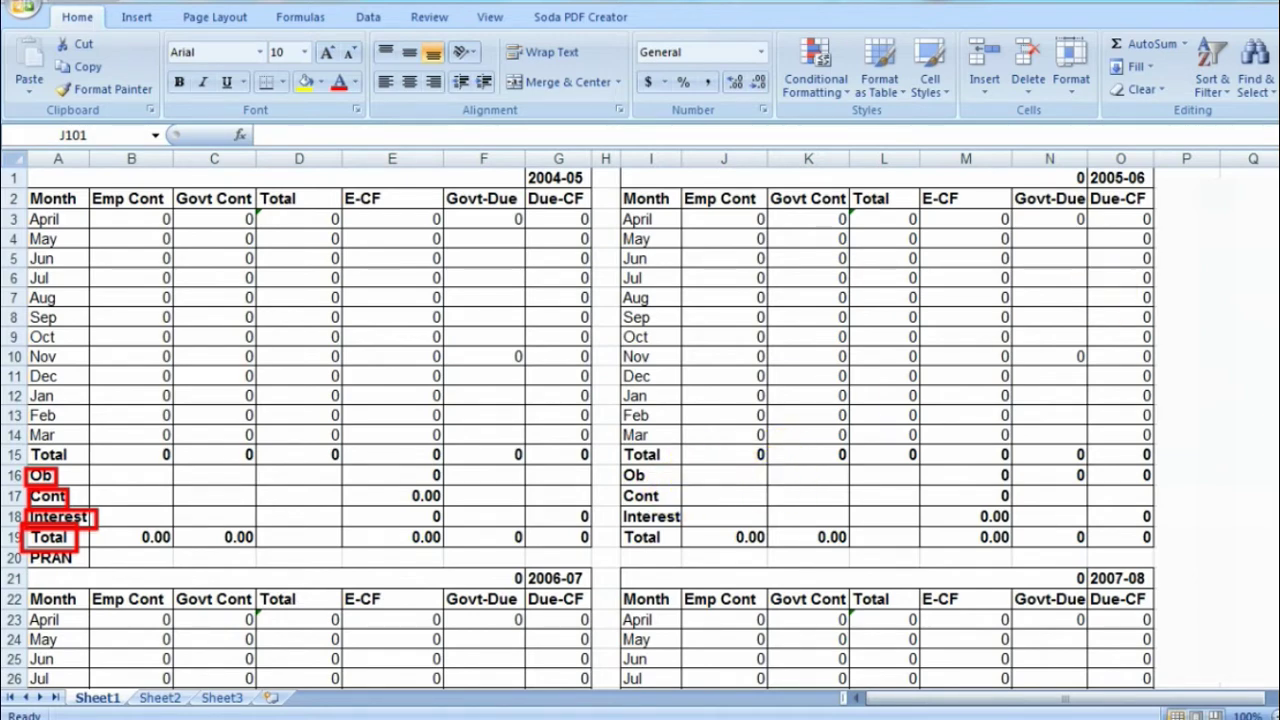
pyautogui.scroll(-5, 400, 463)
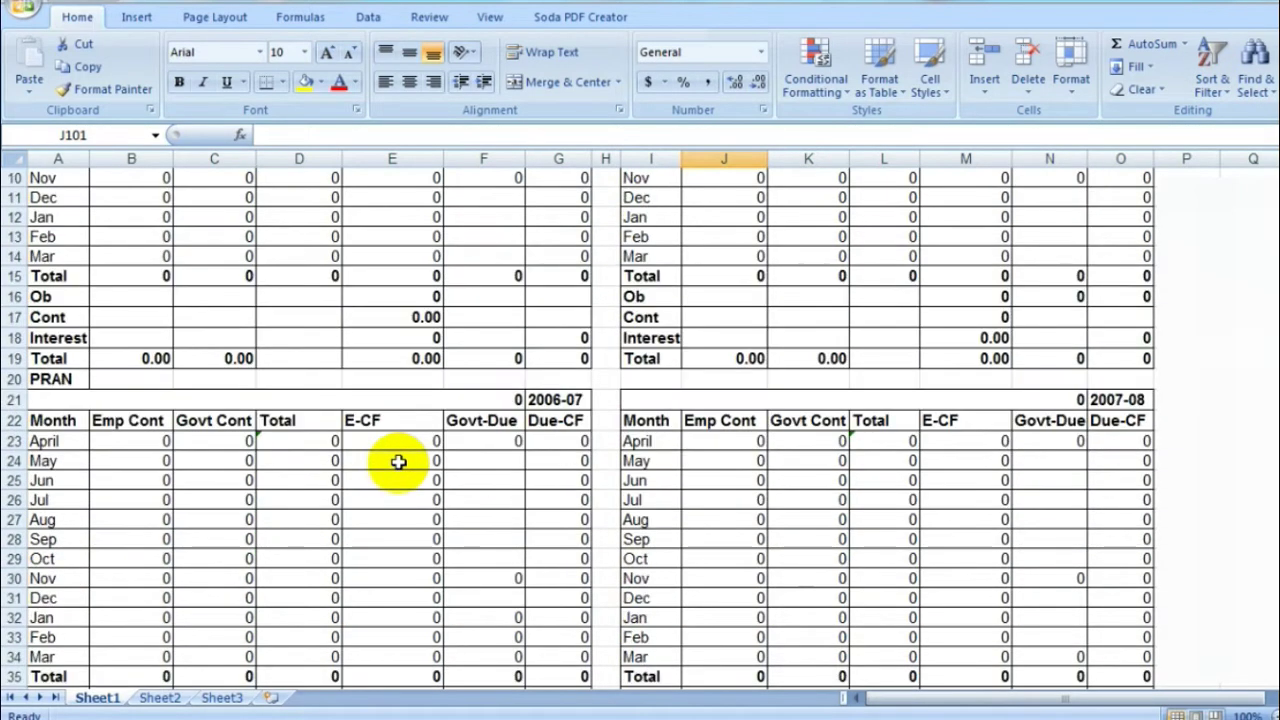
pyautogui.scroll(-3, 398, 463)
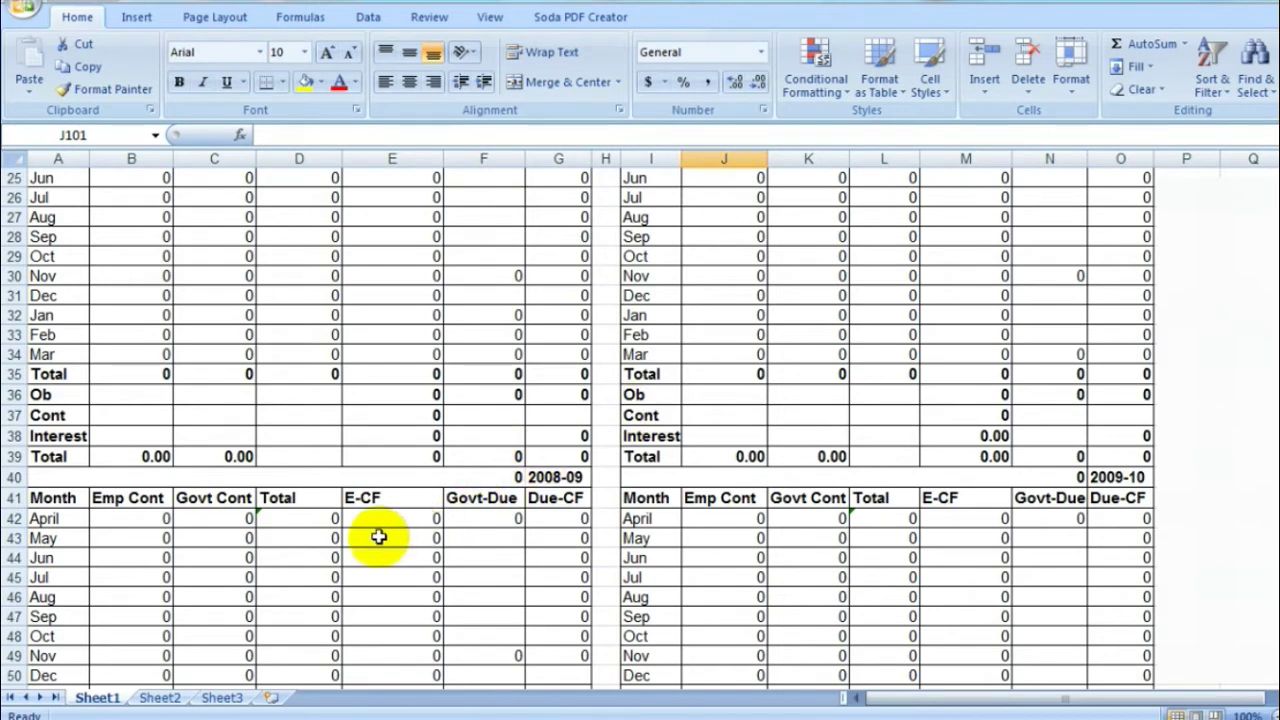
pyautogui.scroll(-3, 379, 537)
pyautogui.scroll(-1, 379, 537)
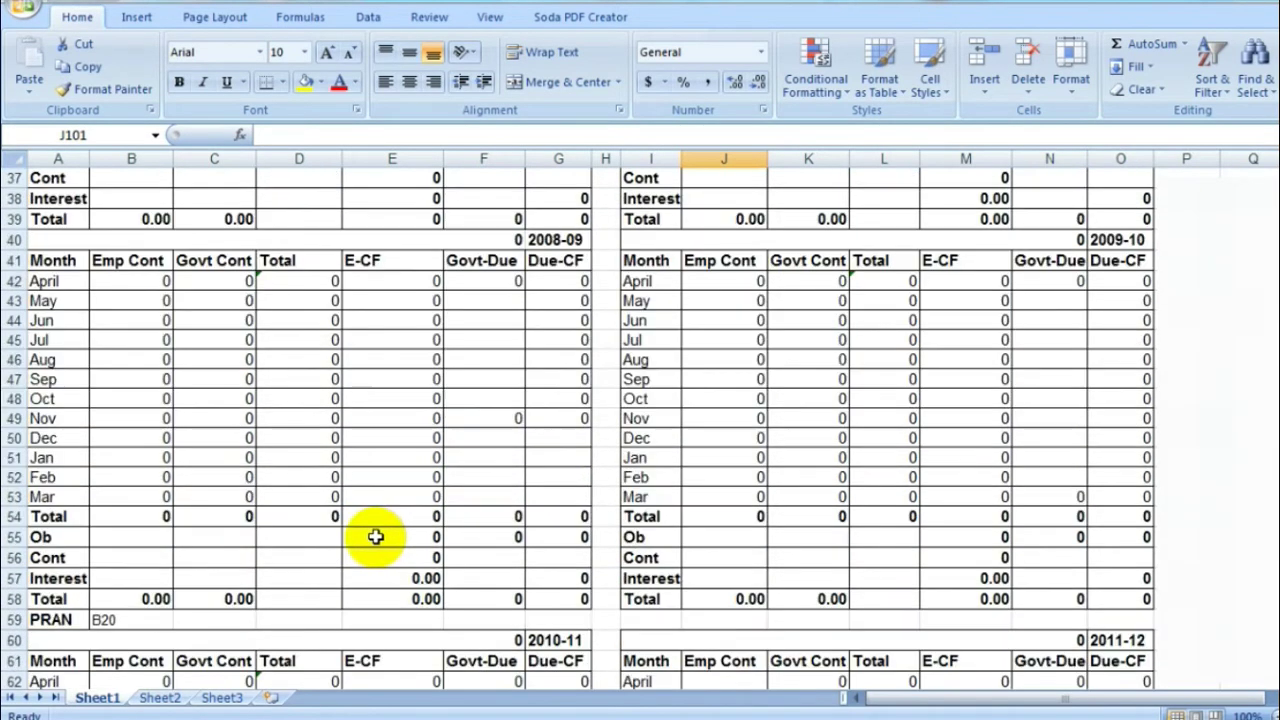
pyautogui.click(46, 537)
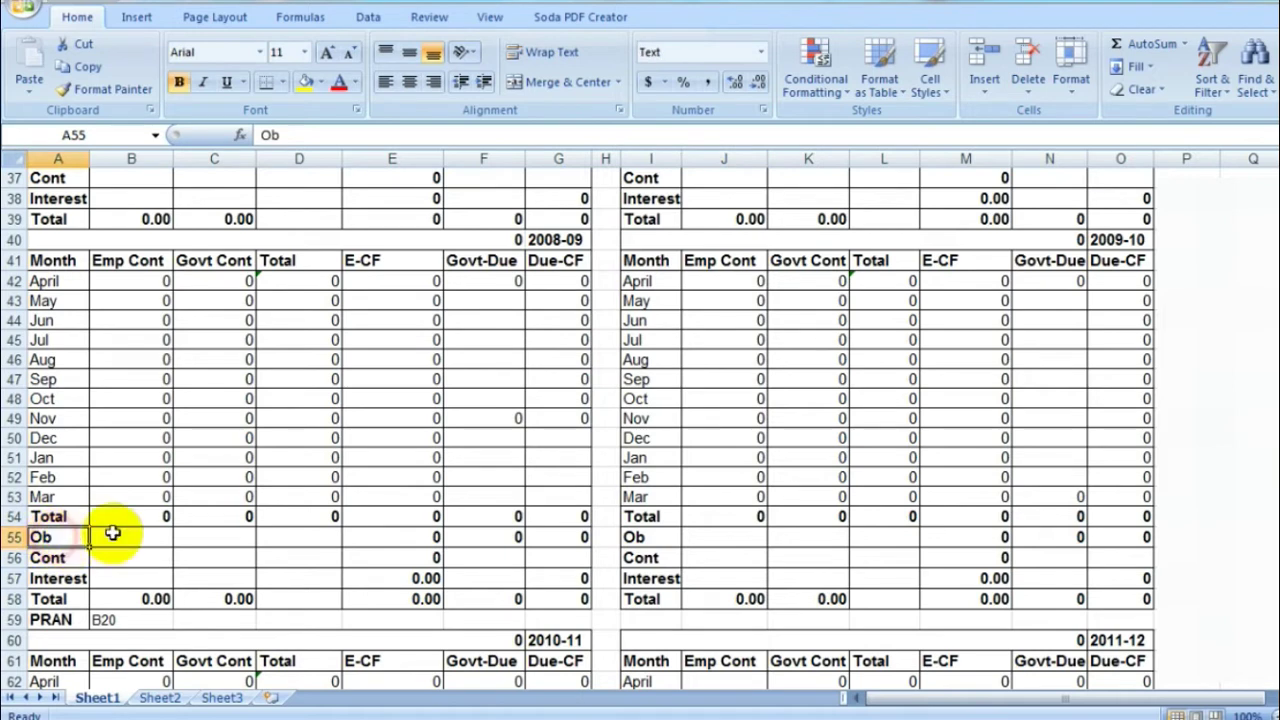
pyautogui.click(431, 538)
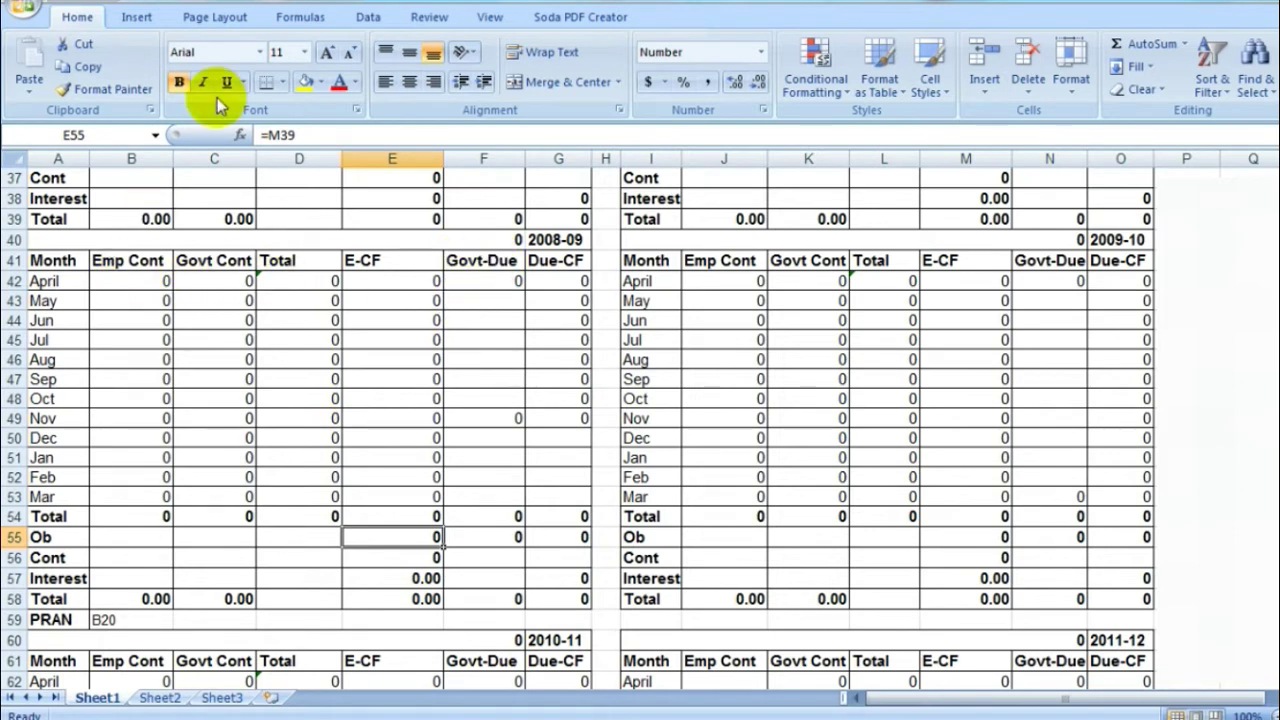
pyautogui.moveTo(212, 185)
pyautogui.mouseDown()
pyautogui.moveTo(177, 234)
pyautogui.moveTo(193, 262)
pyautogui.moveTo(251, 280)
pyautogui.mouseUp()
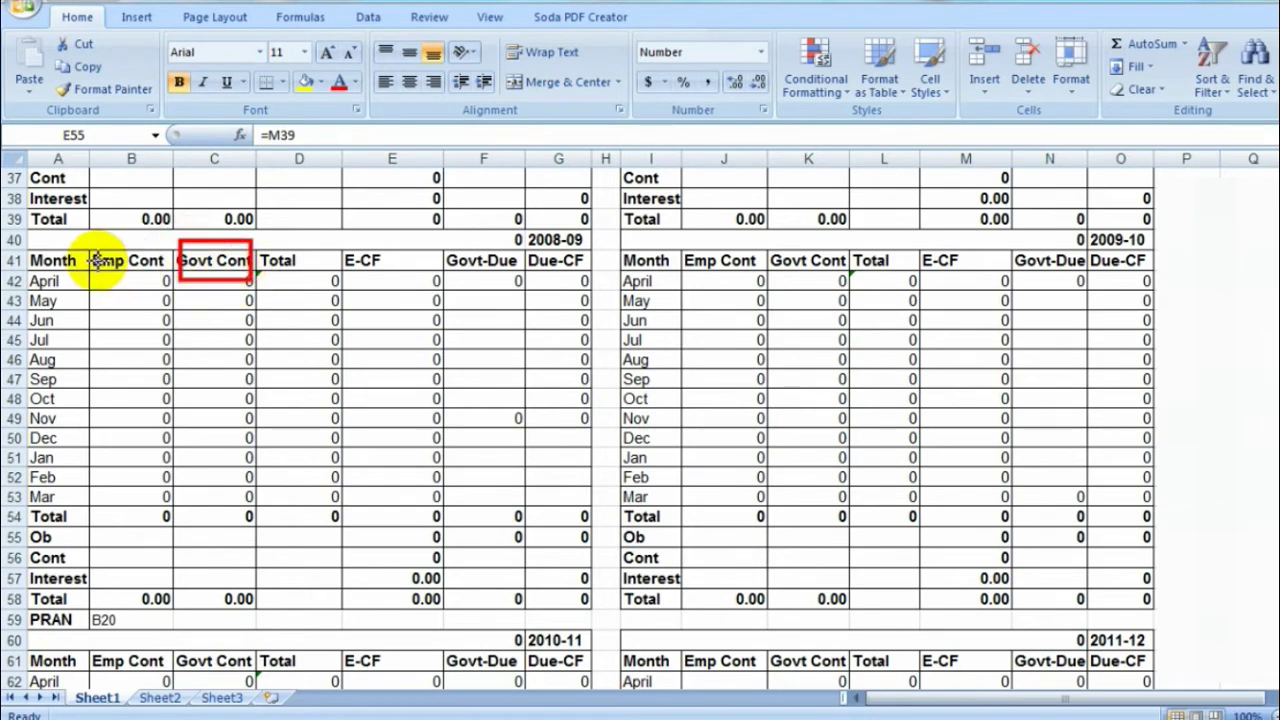
pyautogui.moveTo(87, 238); pyautogui.dragTo(170, 287)
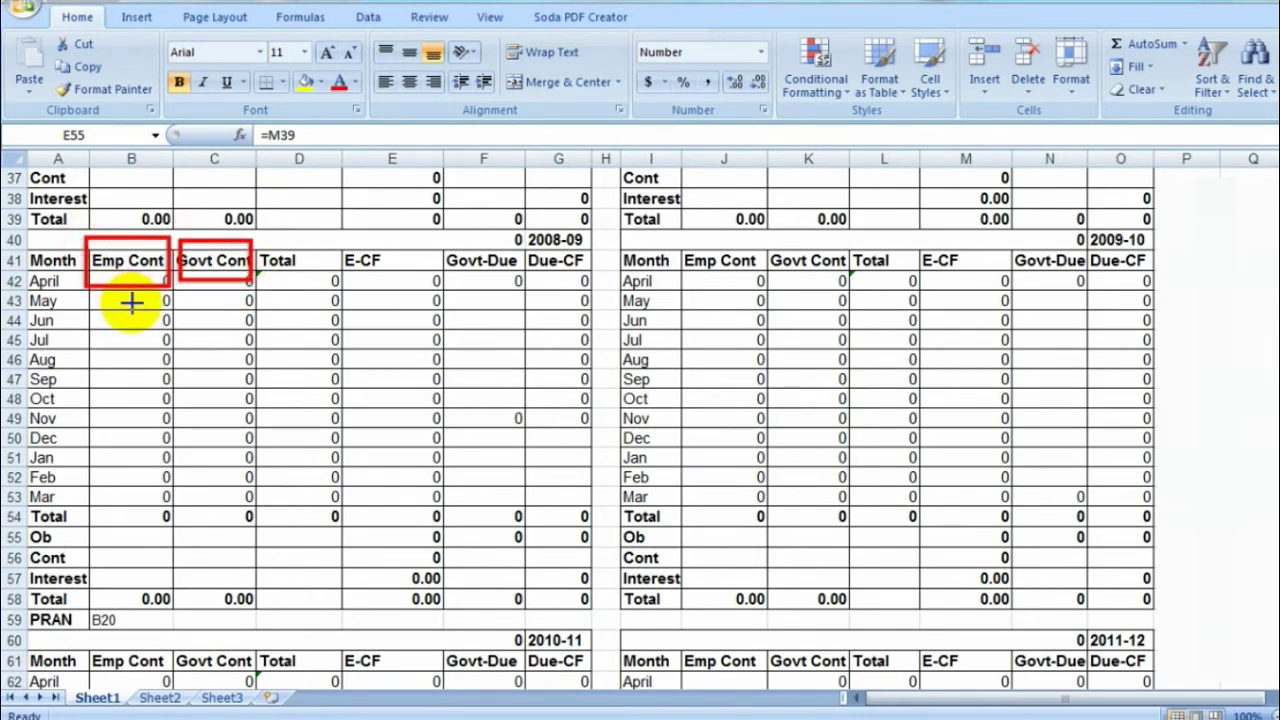
pyautogui.moveTo(259, 247)
pyautogui.mouseDown()
pyautogui.moveTo(322, 282)
pyautogui.moveTo(415, 286)
pyautogui.mouseUp()
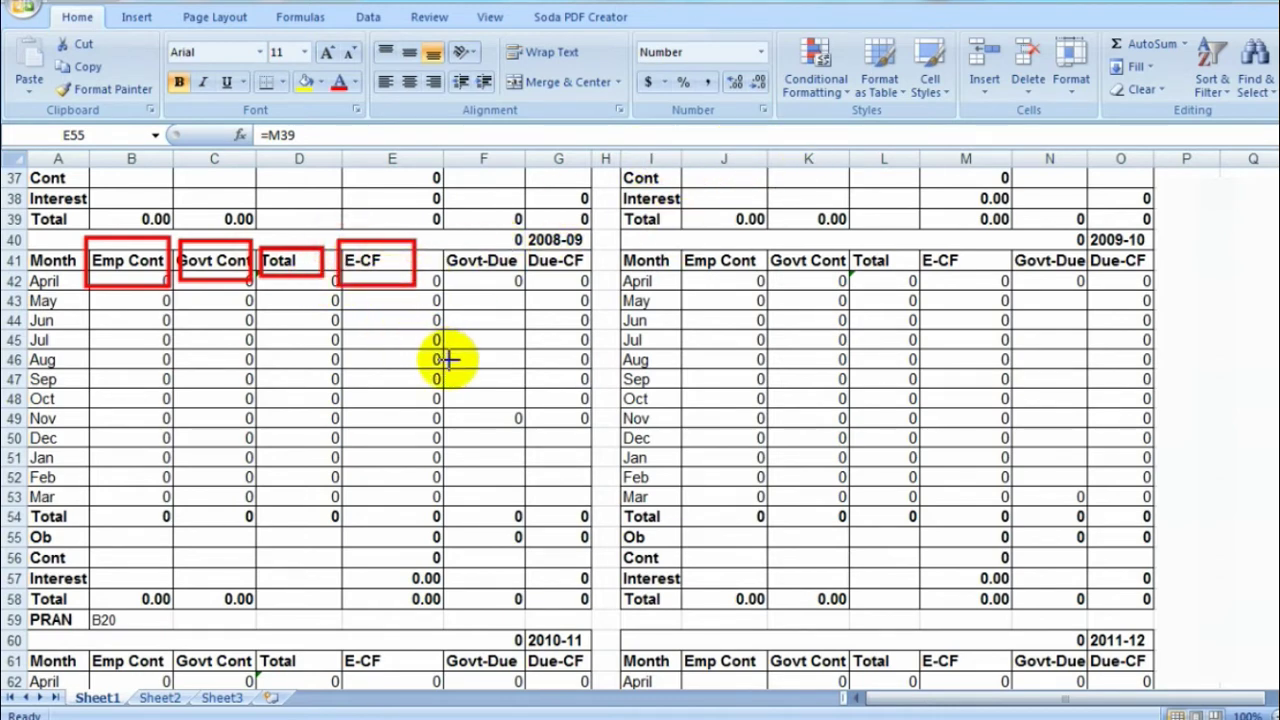
pyautogui.moveTo(619, 199); pyautogui.dragTo(698, 243)
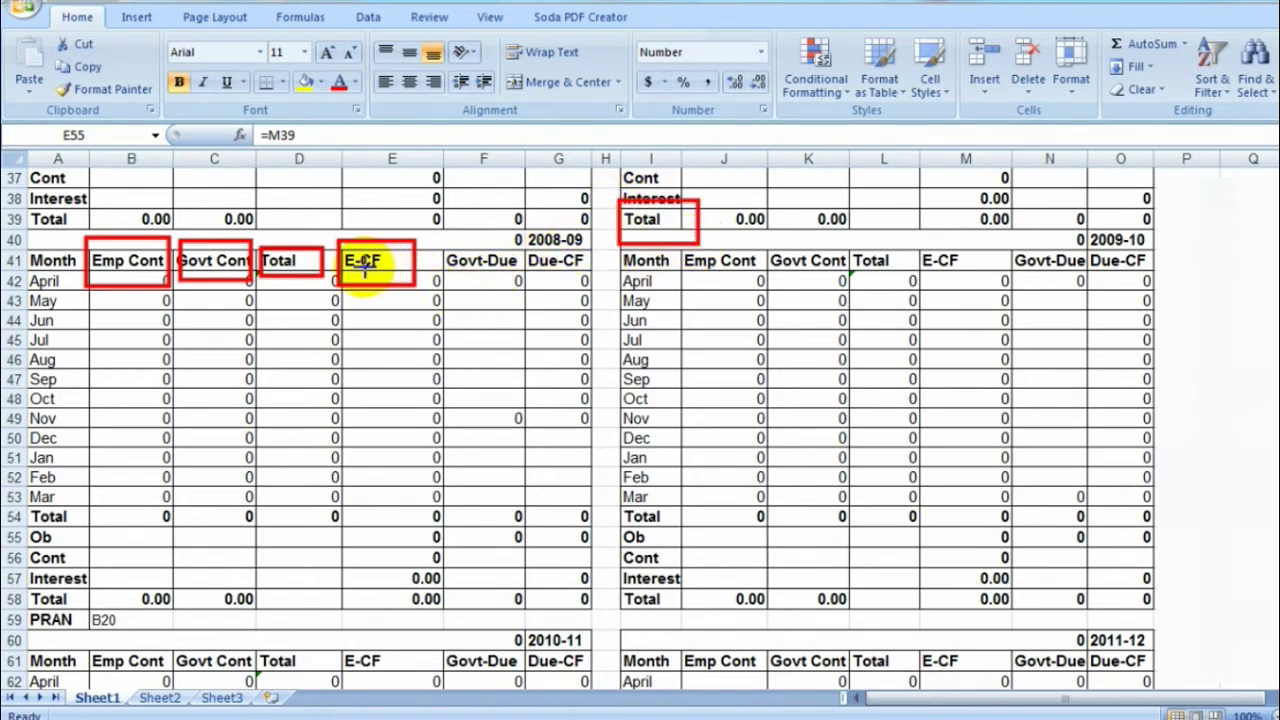
pyautogui.moveTo(360, 270); pyautogui.dragTo(444, 292)
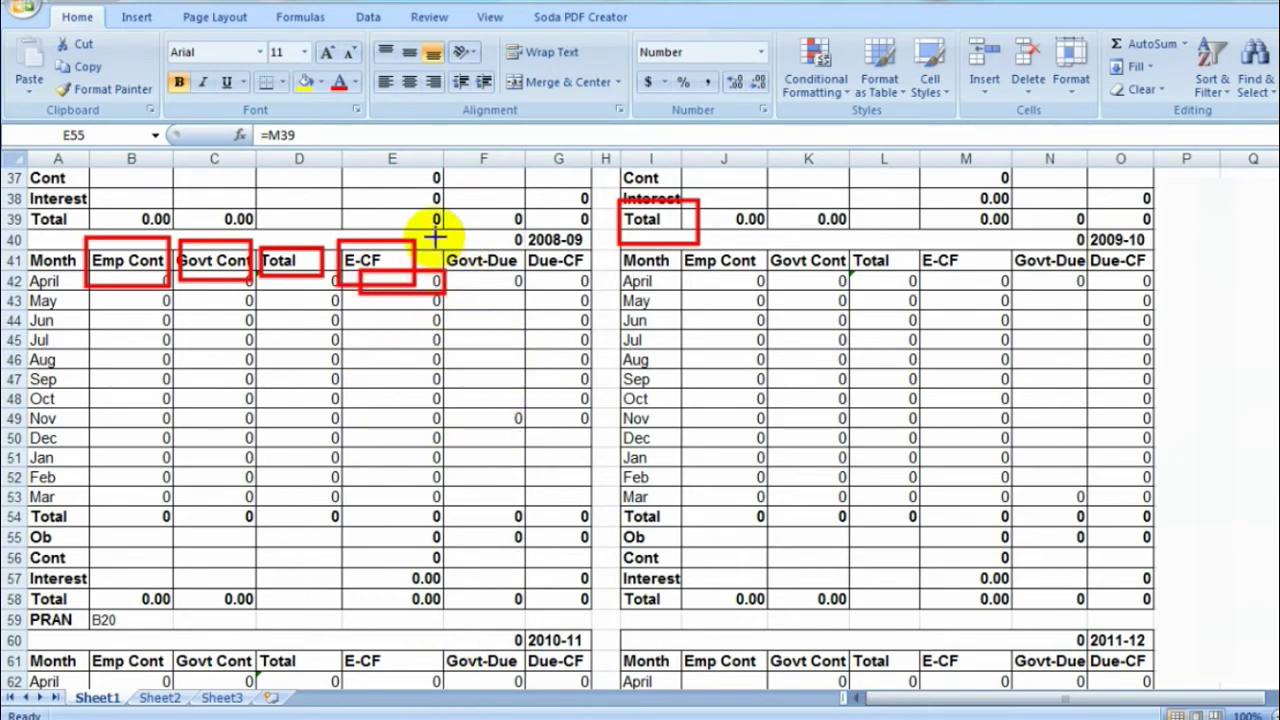
pyautogui.moveTo(436, 236); pyautogui.dragTo(522, 282)
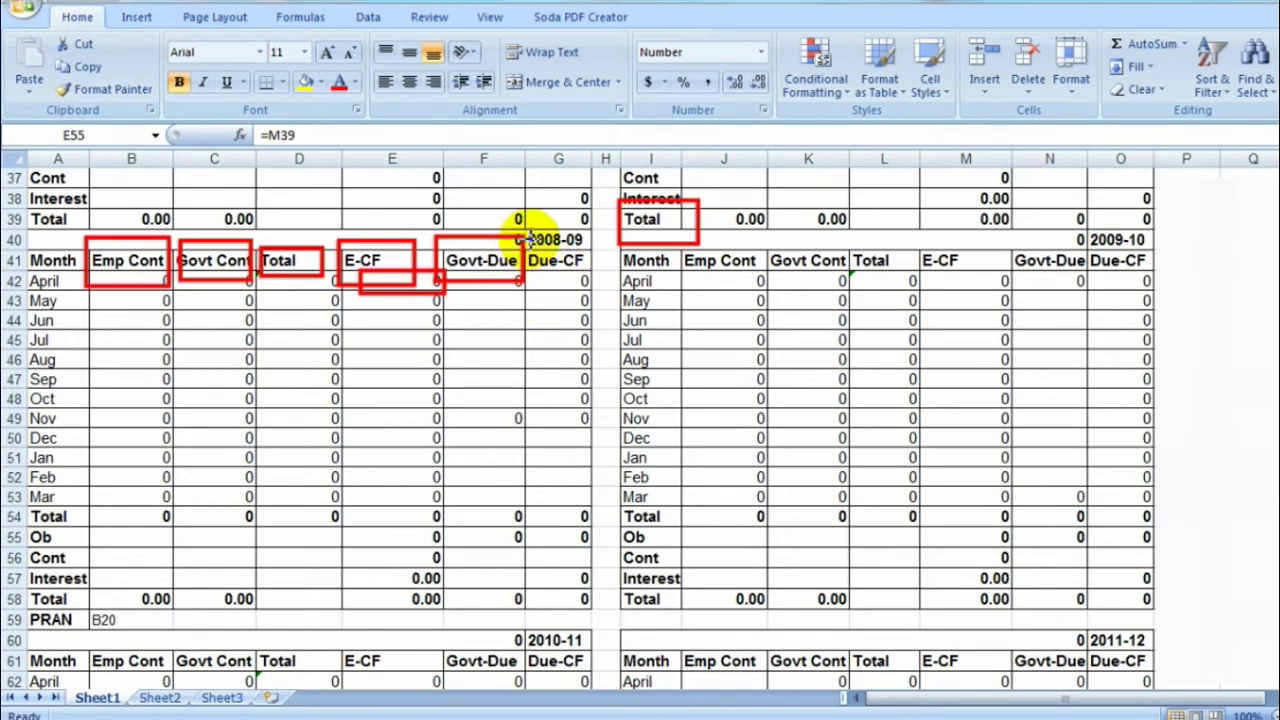
pyautogui.moveTo(527, 238); pyautogui.dragTo(594, 276)
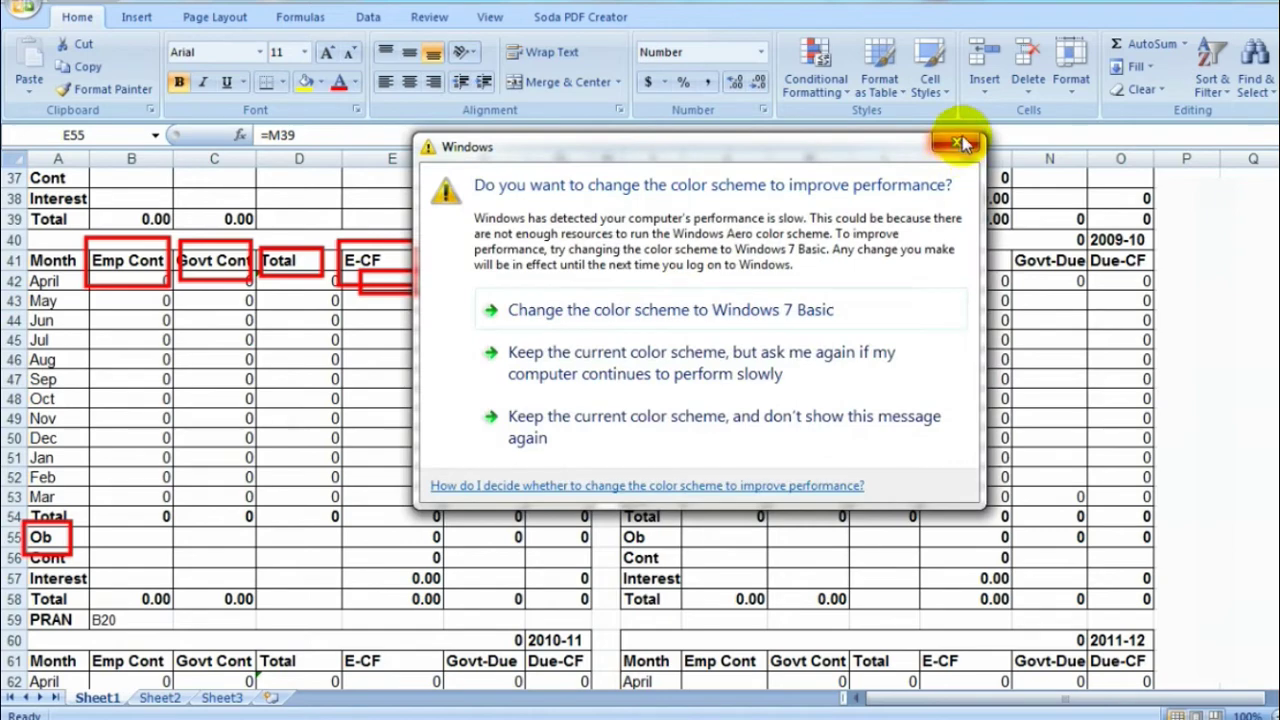
# Dismiss the Windows color scheme prompt and switch to the NPS SOFTWARE workbook
pyautogui.click(958, 145)
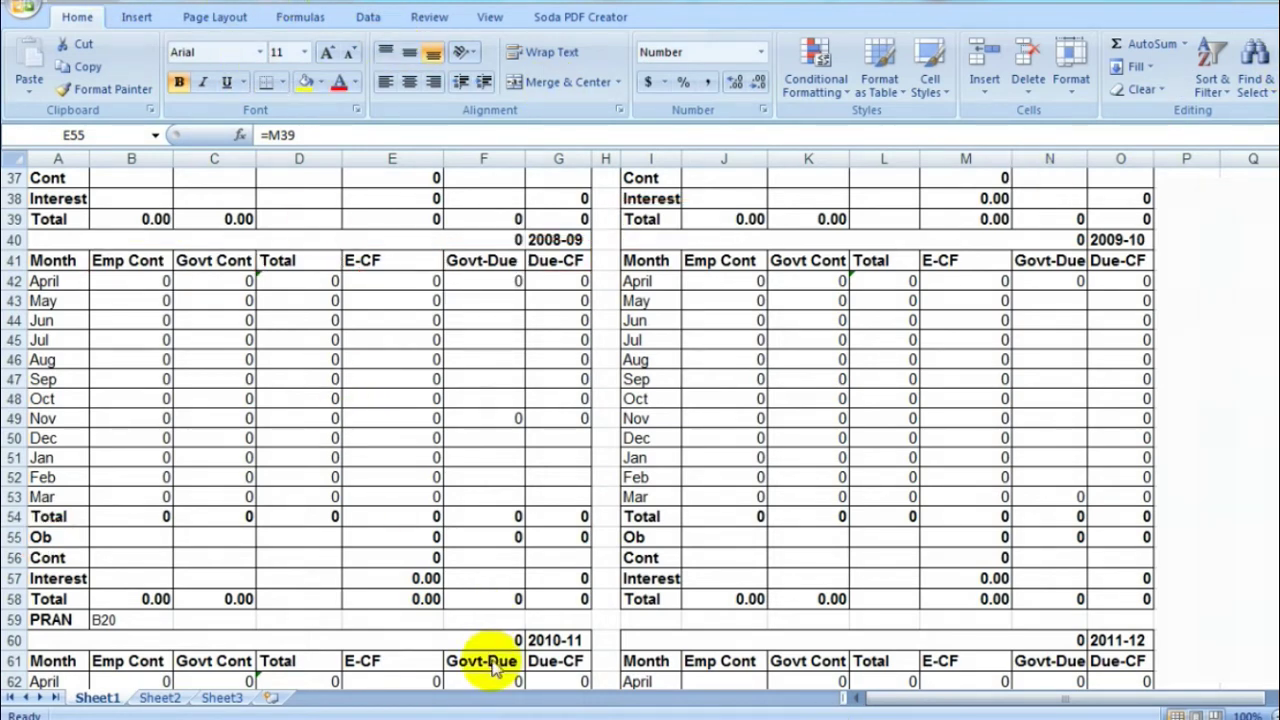
pyautogui.moveTo(546, 712)
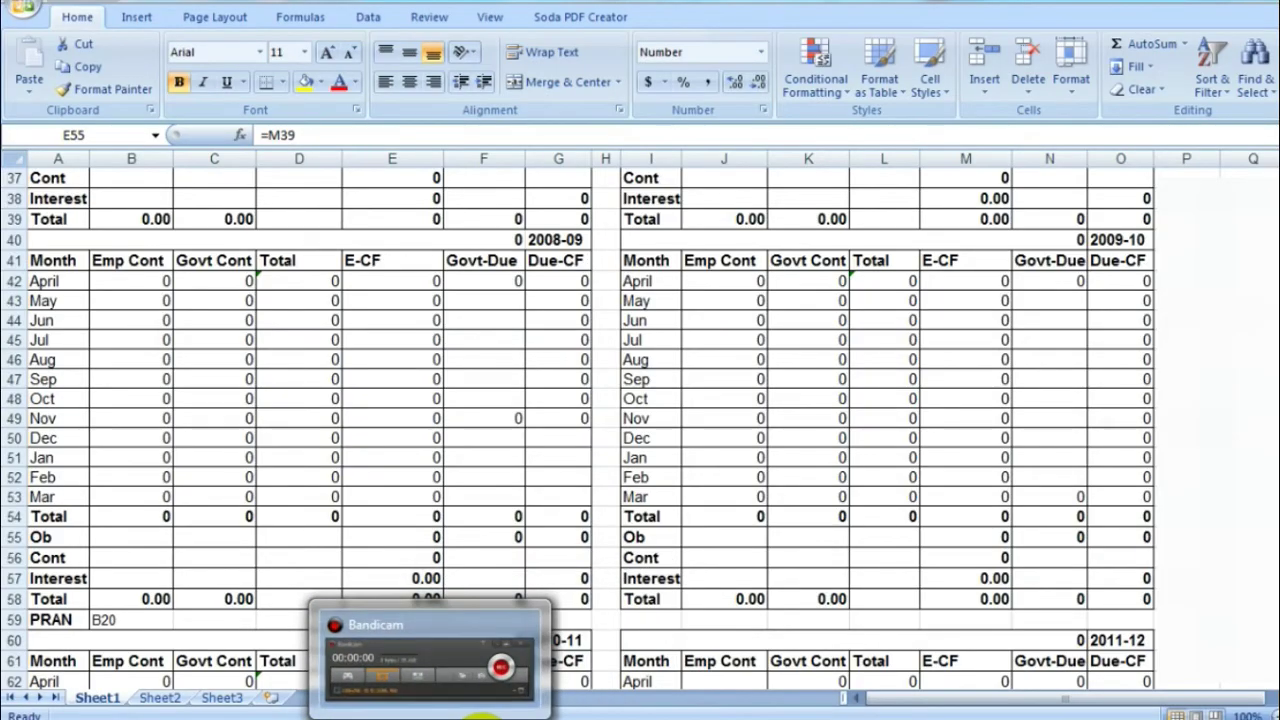
pyautogui.moveTo(430, 712)
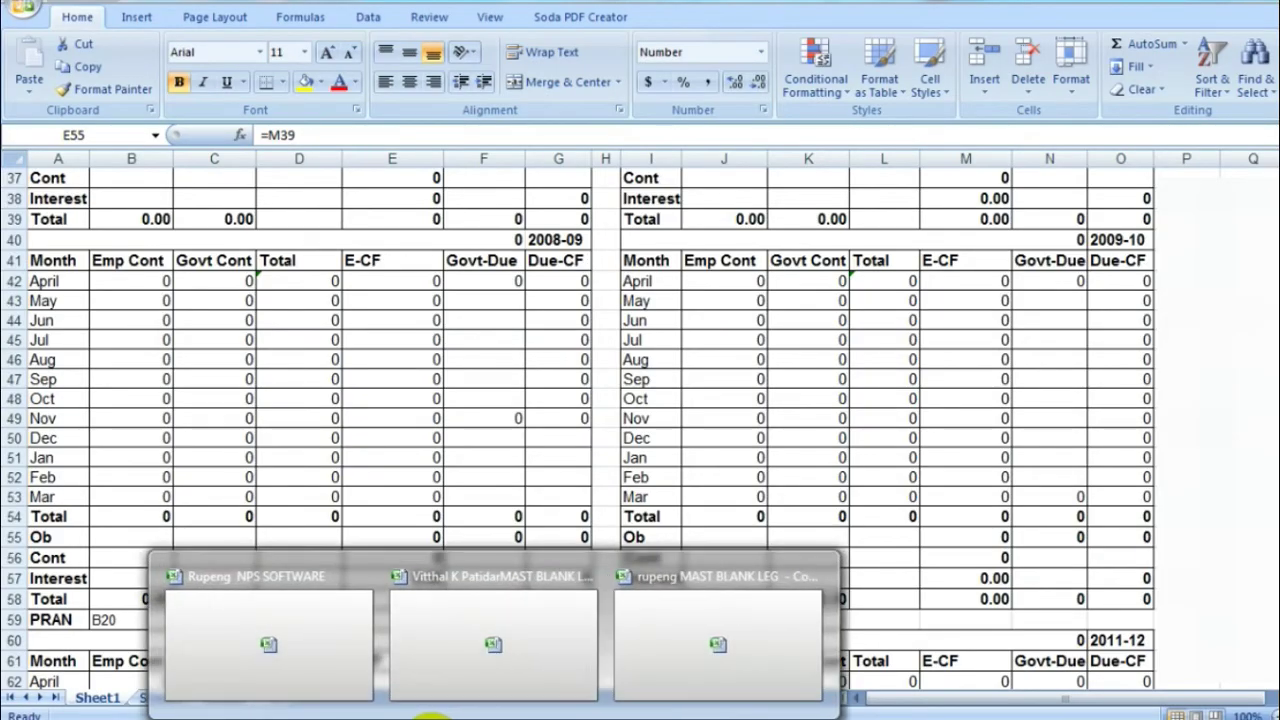
pyautogui.click(277, 648)
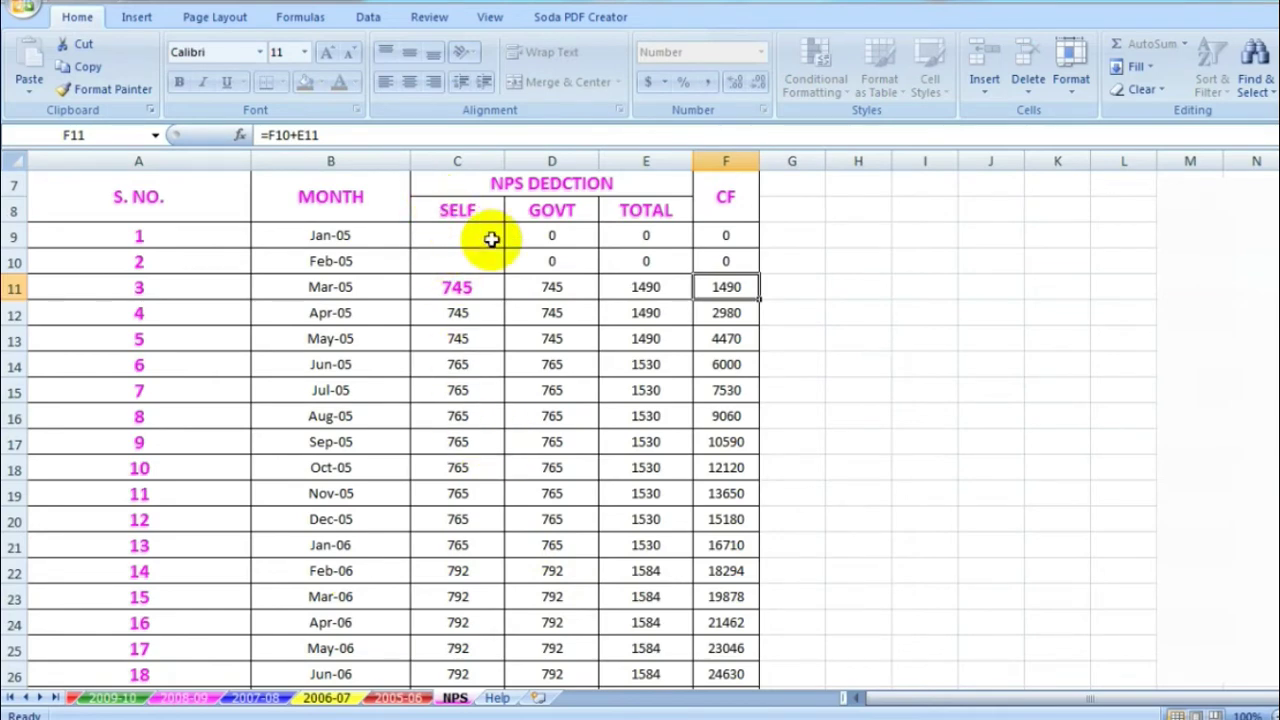
# Examine the SELF, GOVT and TOTAL columns under the NPS deduction heading
pyautogui.click(440, 205)
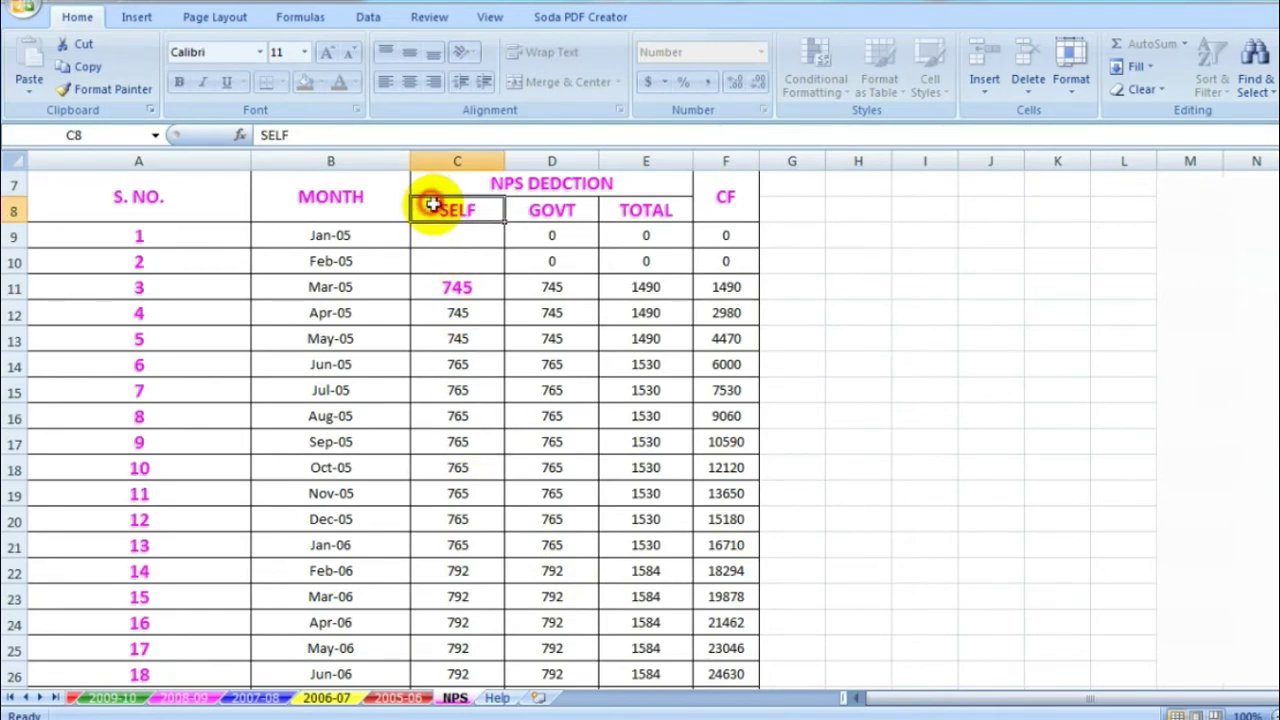
pyautogui.click(540, 208)
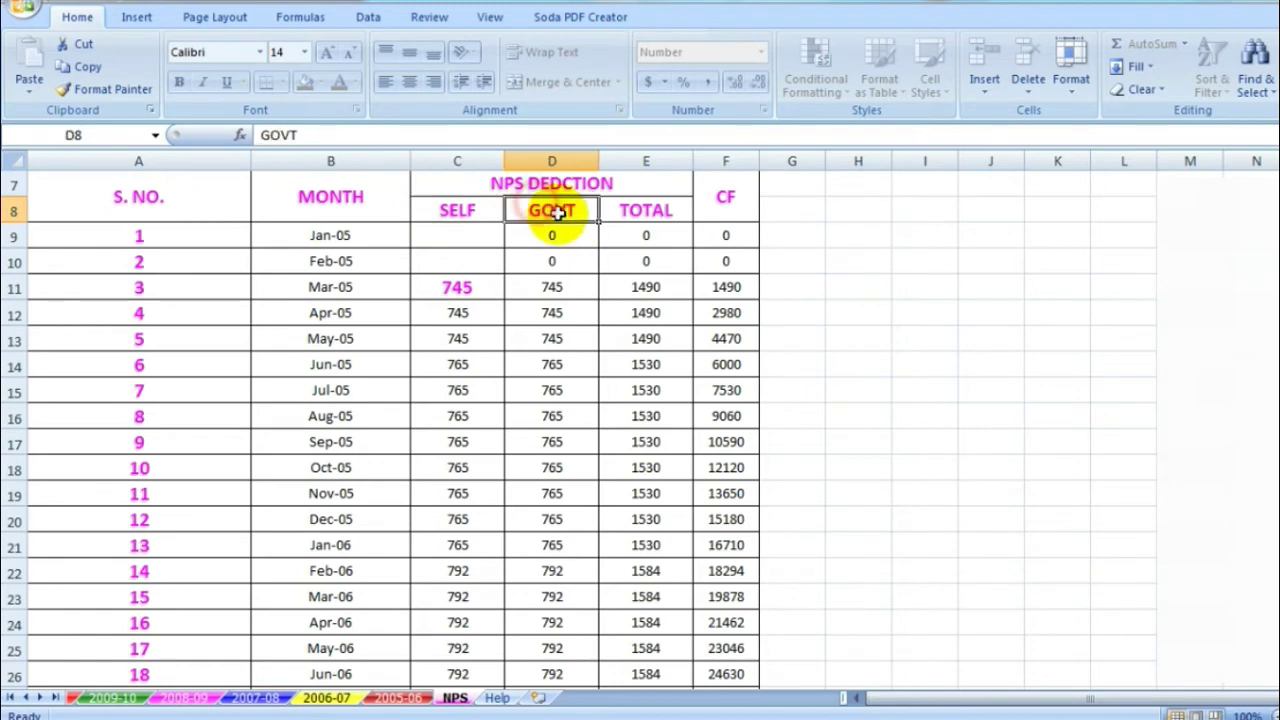
pyautogui.click(624, 206)
pyautogui.moveTo(624, 206); pyautogui.dragTo(623, 234)
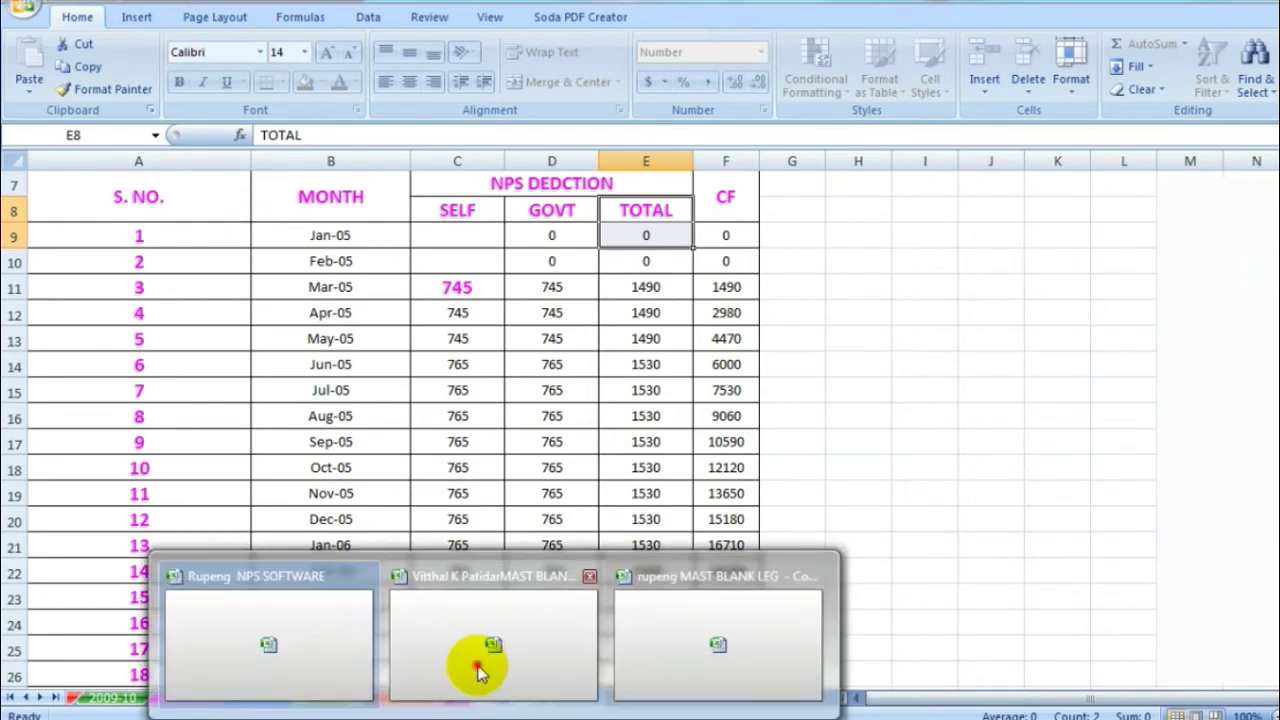
# Return to the blank ledger workbook and copy Q82:Q93 into the 2012-13 Emp Cont column starting at B82
pyautogui.click(471, 588)
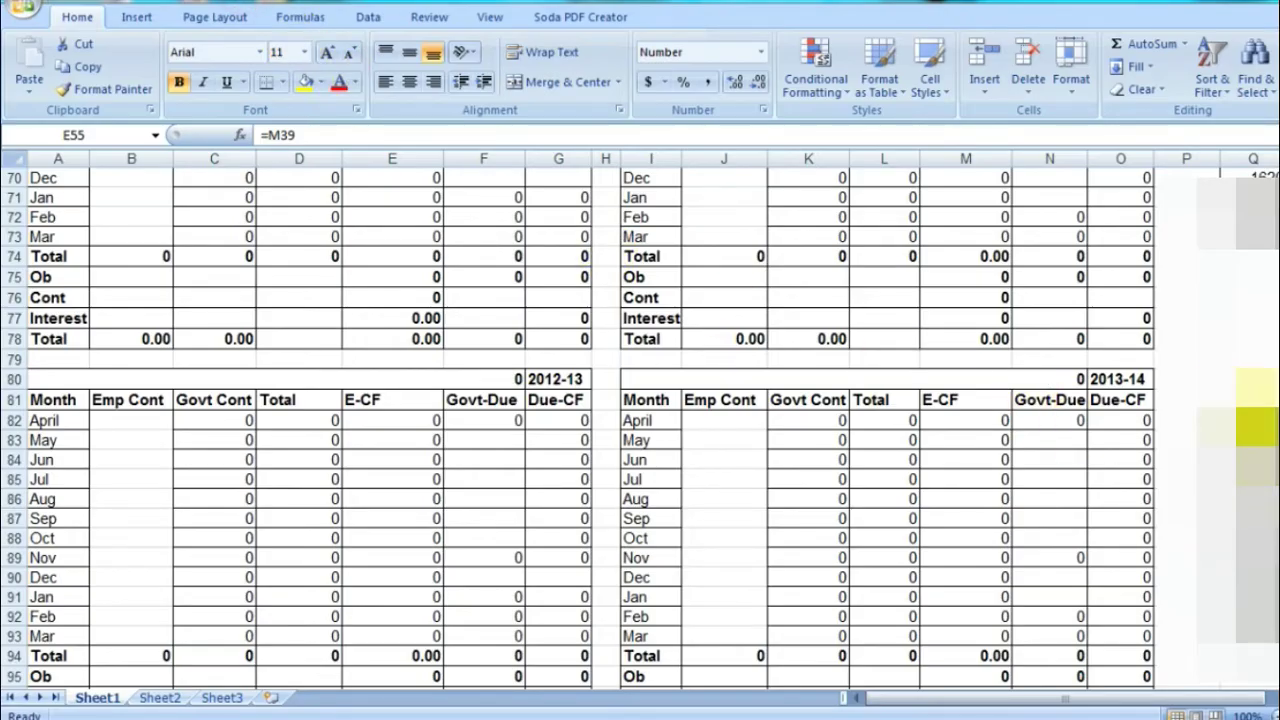
pyautogui.moveTo(1237, 425); pyautogui.dragTo(1240, 630)
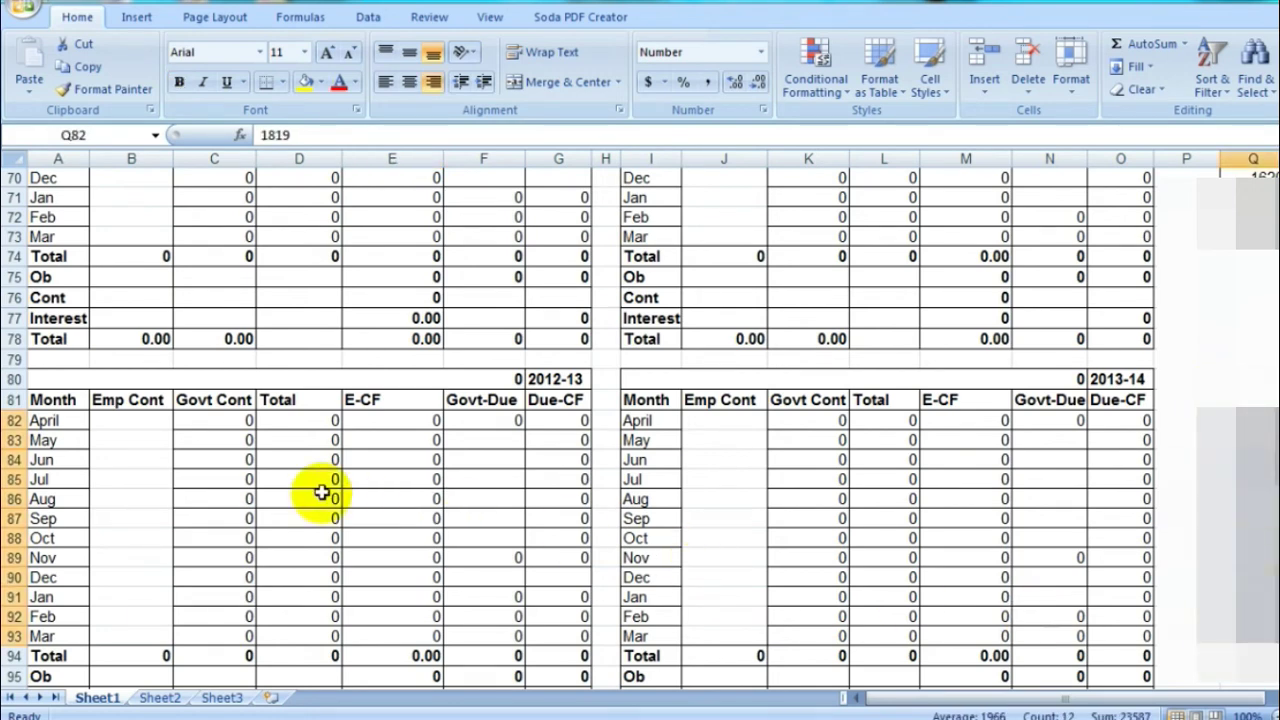
pyautogui.click(131, 420)
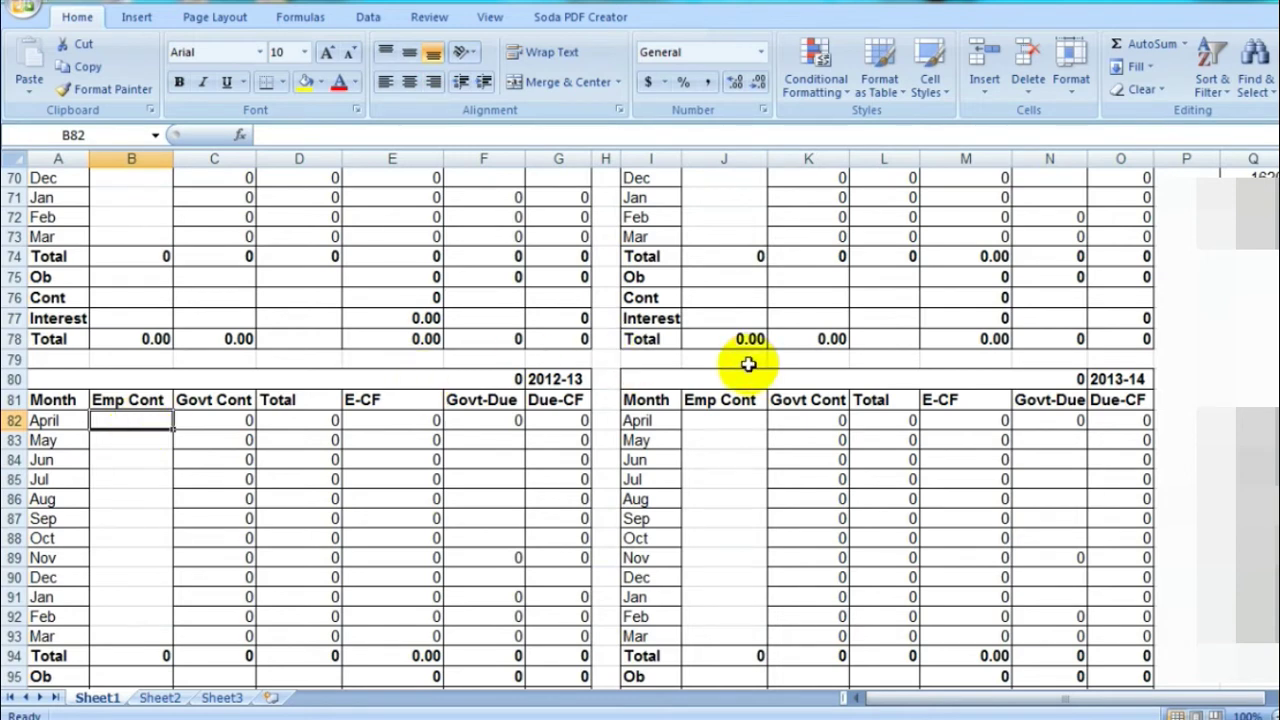
pyautogui.moveTo(1250, 420); pyautogui.dragTo(1250, 636)
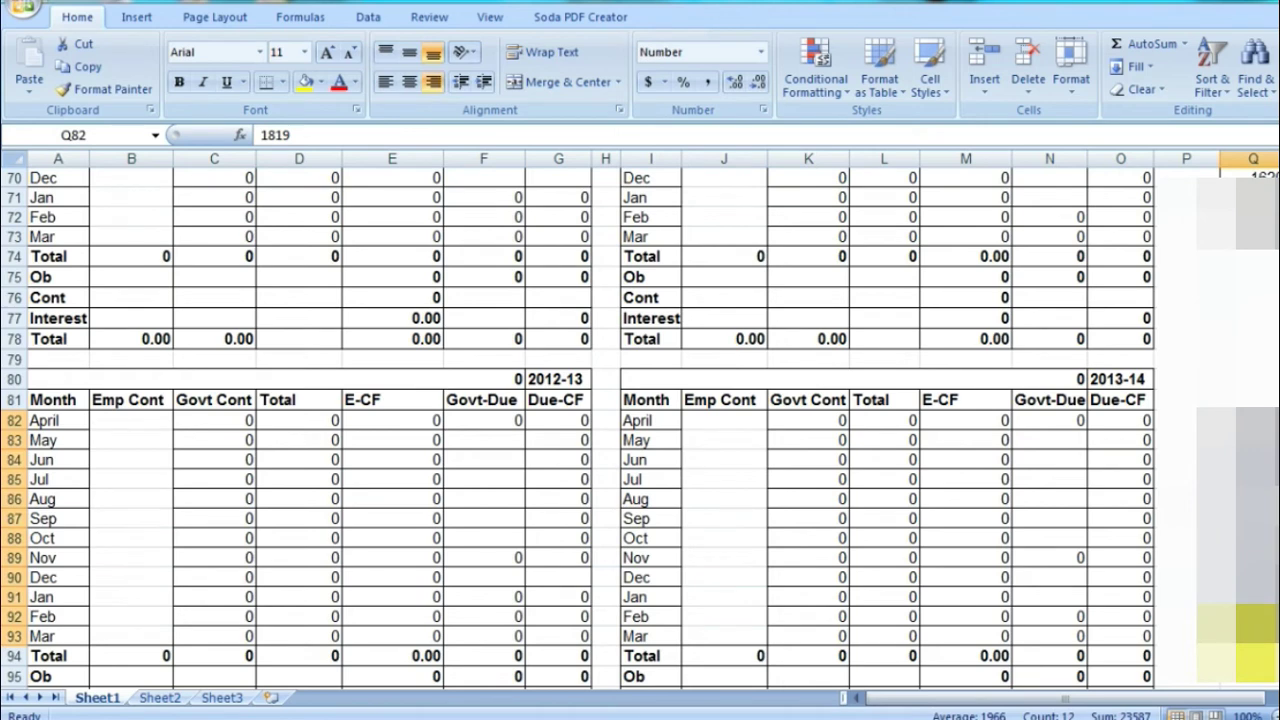
pyautogui.click(155, 421)
pyautogui.hotkey('ctrl', 'v')
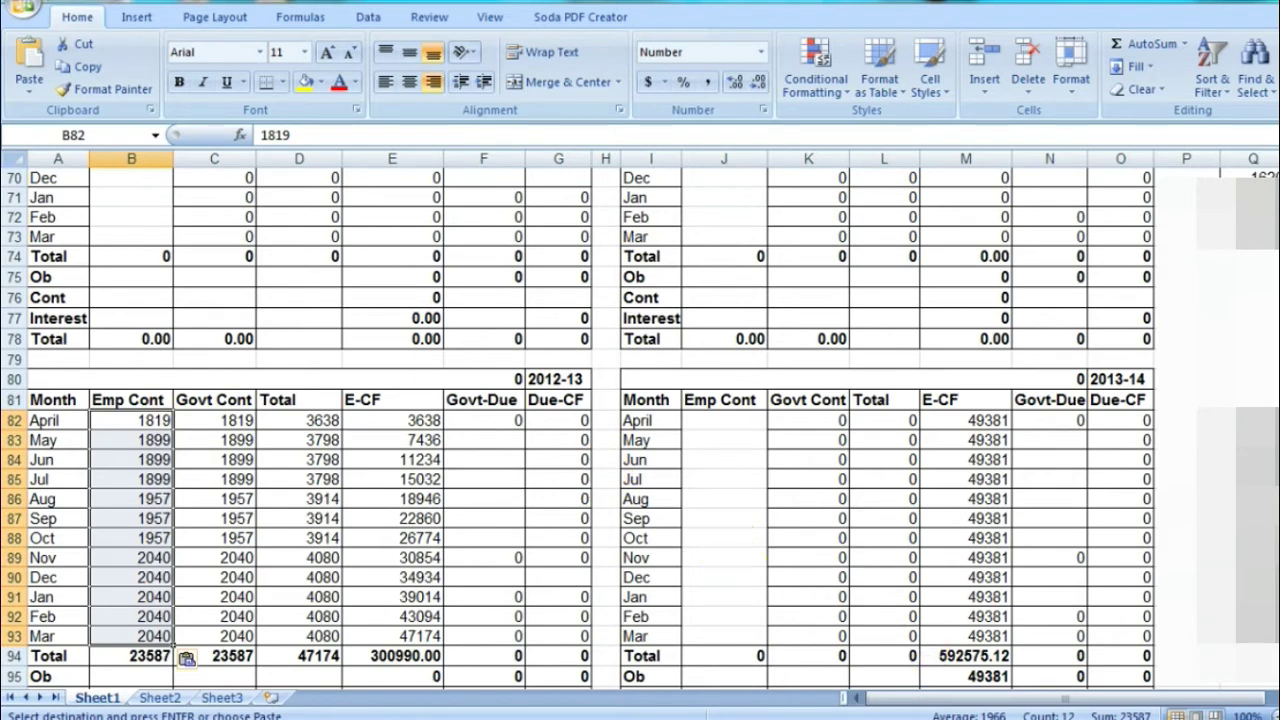
# Copy the monthly amounts from R82:R93 into the 2013-14 Emp Cont column starting at J82
pyautogui.moveTo(1253, 440); pyautogui.dragTo(1253, 636)
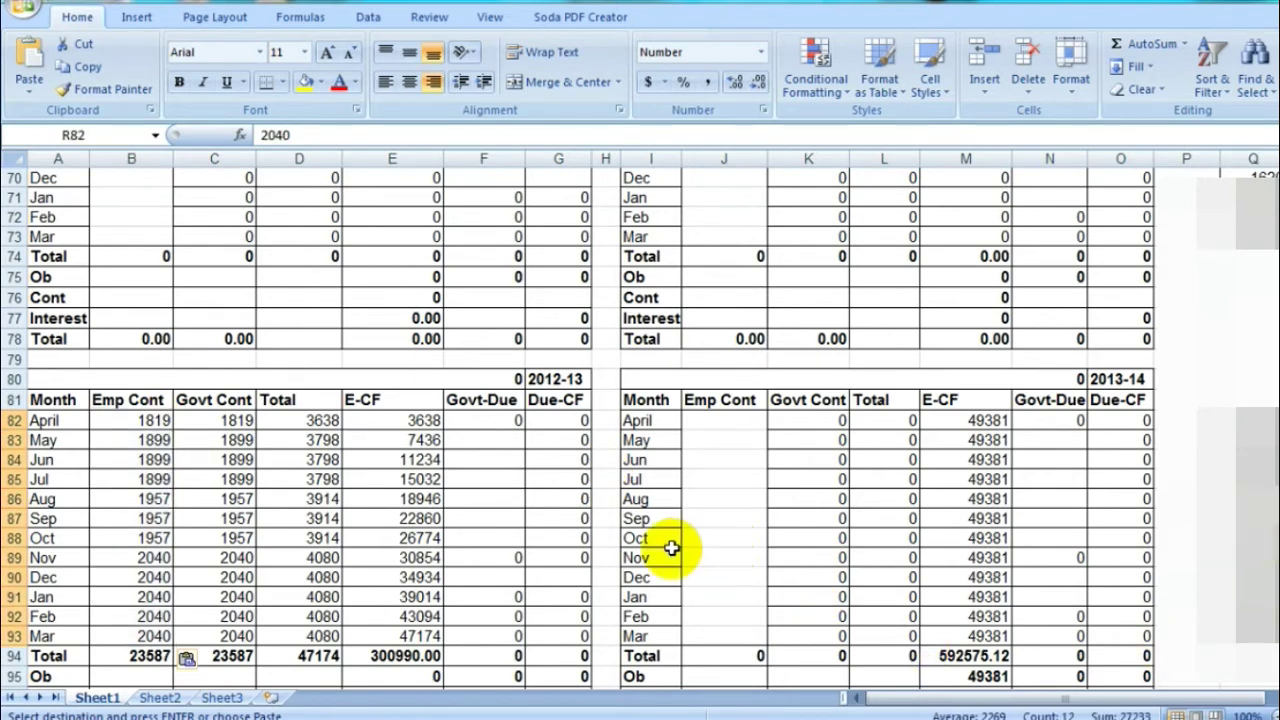
pyautogui.click(730, 422)
pyautogui.hotkey('ctrl', 'v')
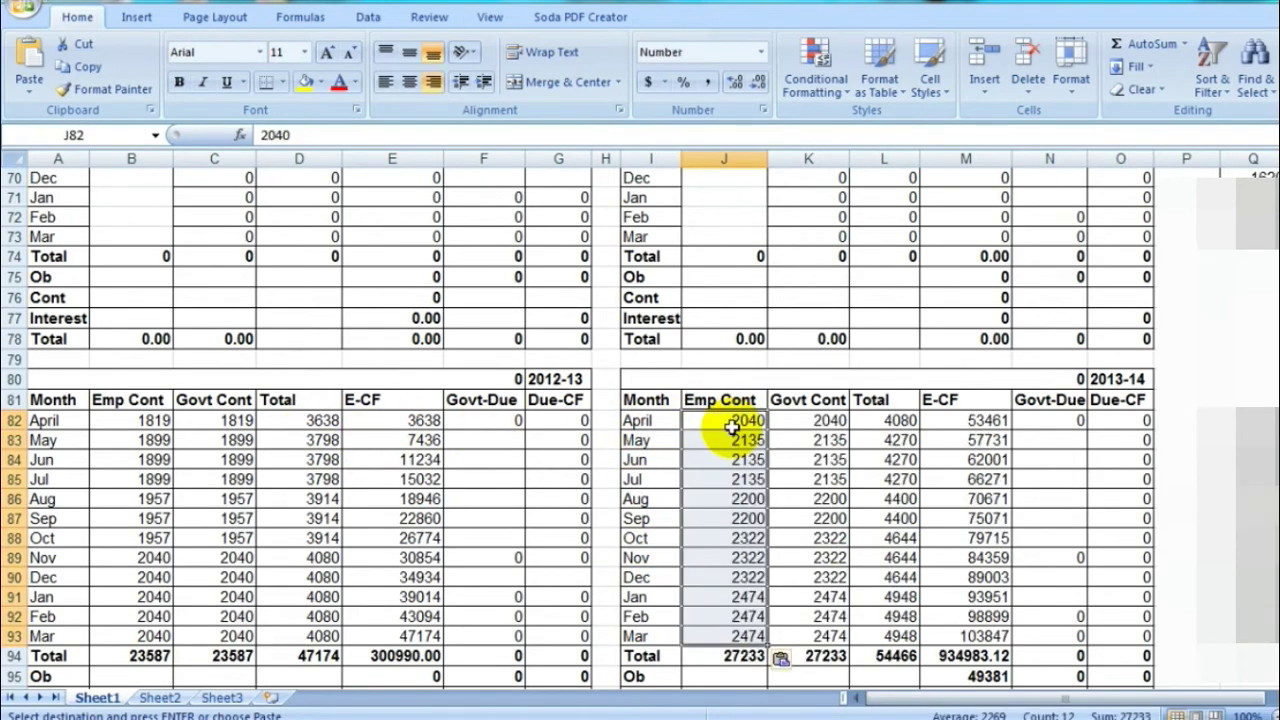
# Copy the monthly amounts from Q101:Q112 into the 2014-15 Emp Cont column starting at B101
pyautogui.scroll(-5, 735, 440)
pyautogui.scroll(-2, 735, 480)
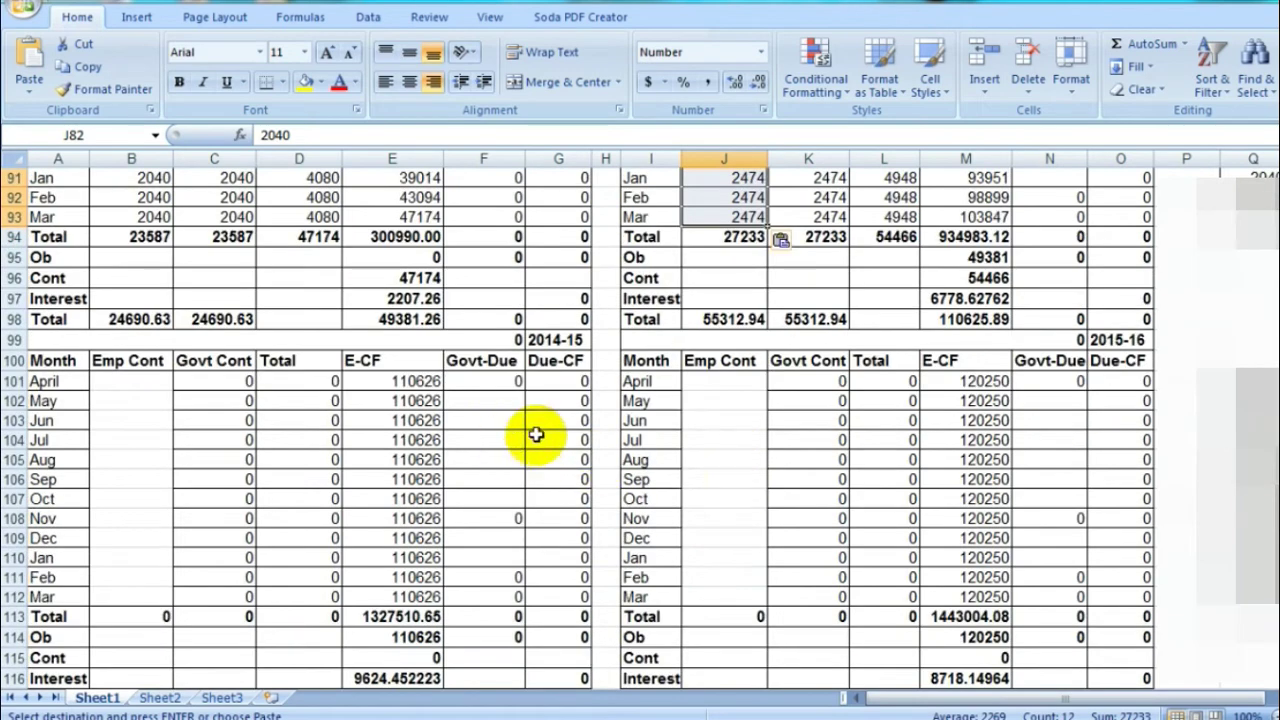
pyautogui.moveTo(1235, 381); pyautogui.dragTo(1250, 600)
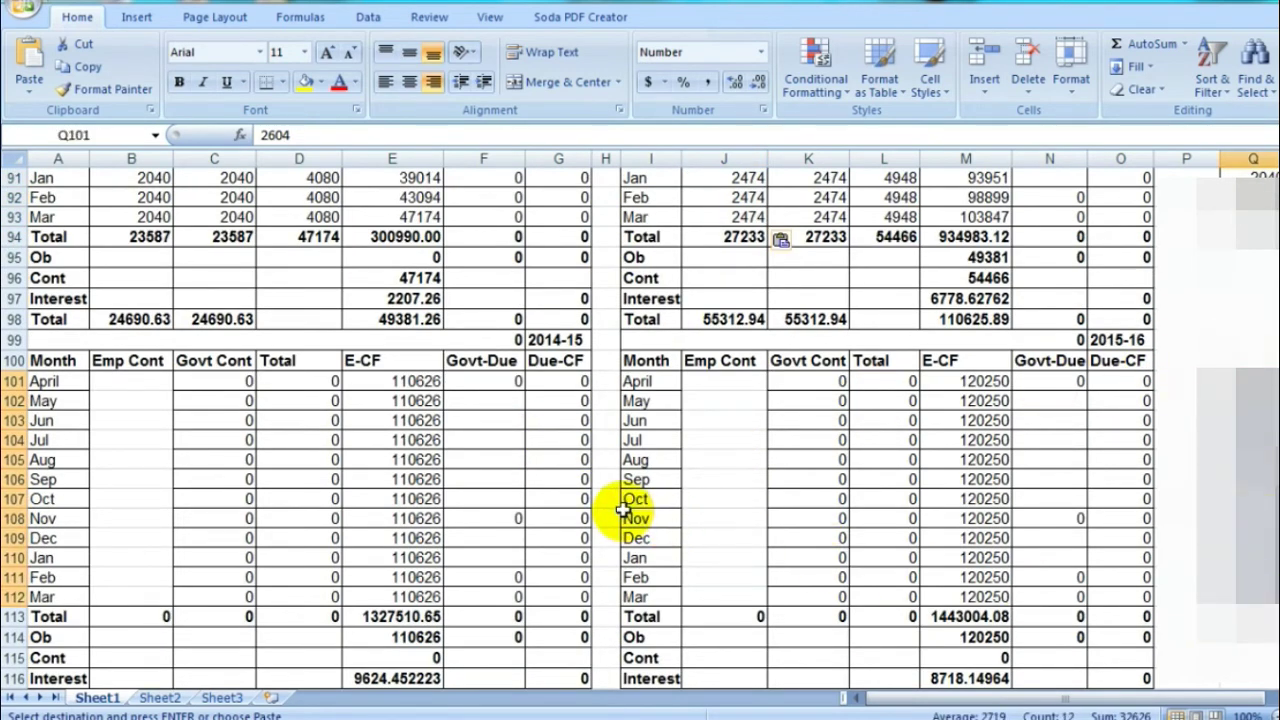
pyautogui.click(131, 380)
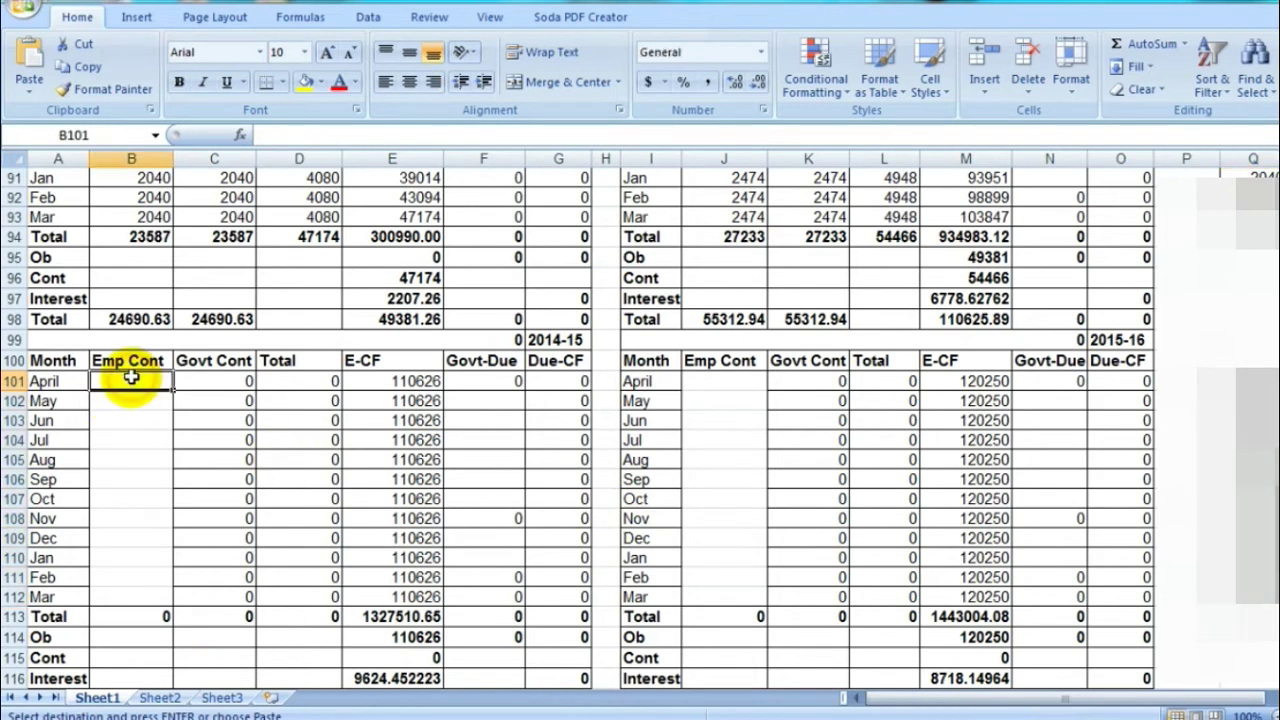
pyautogui.hotkey('ctrl', 'v')
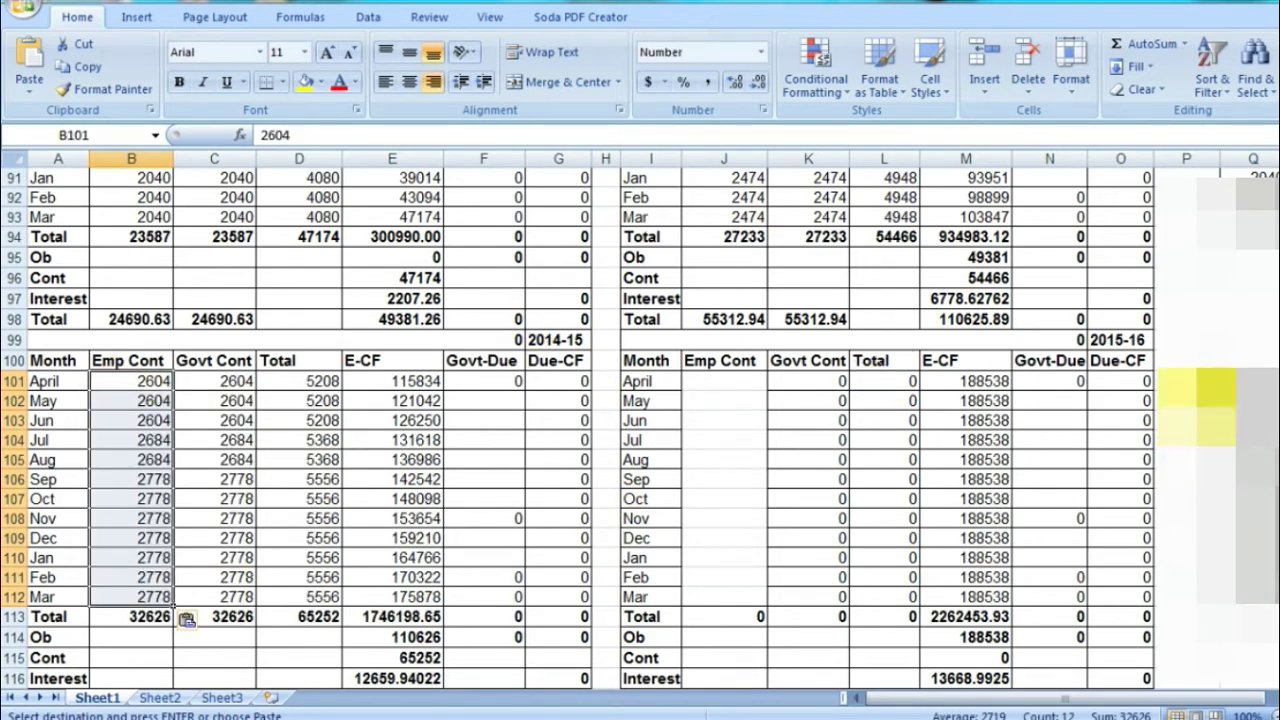
# Copy the monthly amounts from R101:R112 into the 2015-16 Emp Cont column, cells J101:J112
pyautogui.moveTo(1240, 381); pyautogui.dragTo(1240, 597)
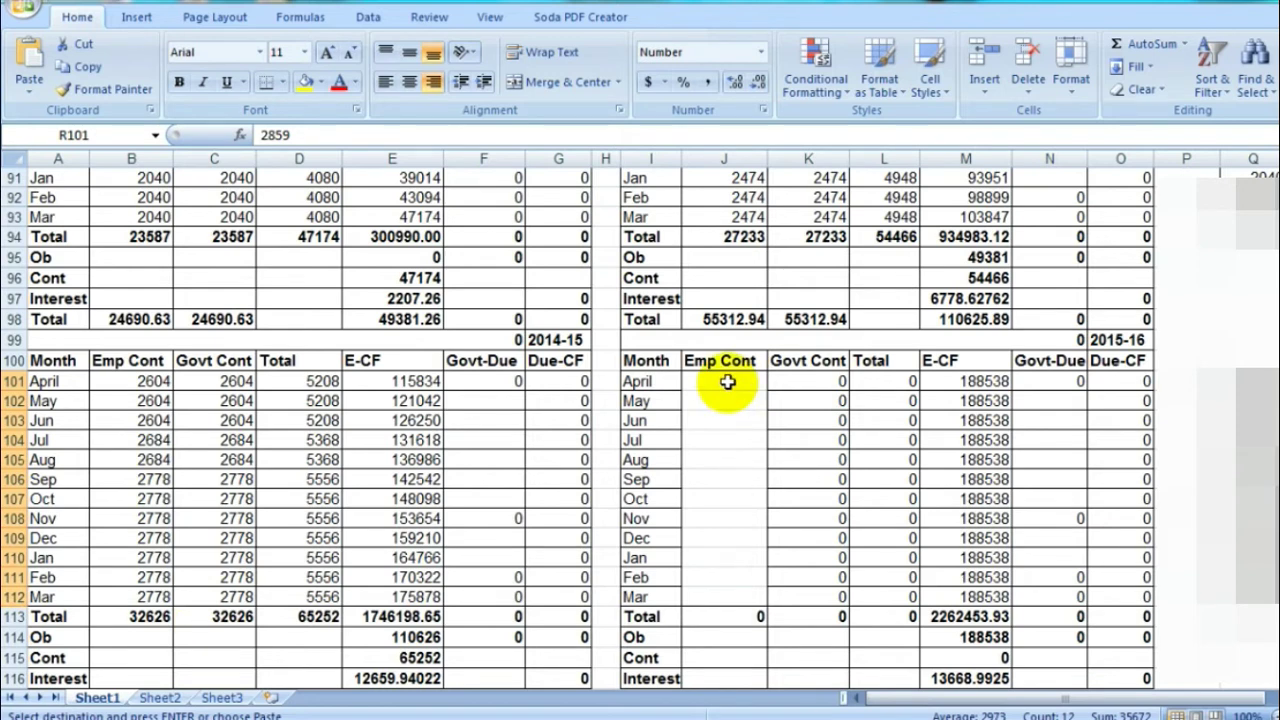
pyautogui.moveTo(727, 382); pyautogui.dragTo(723, 600)
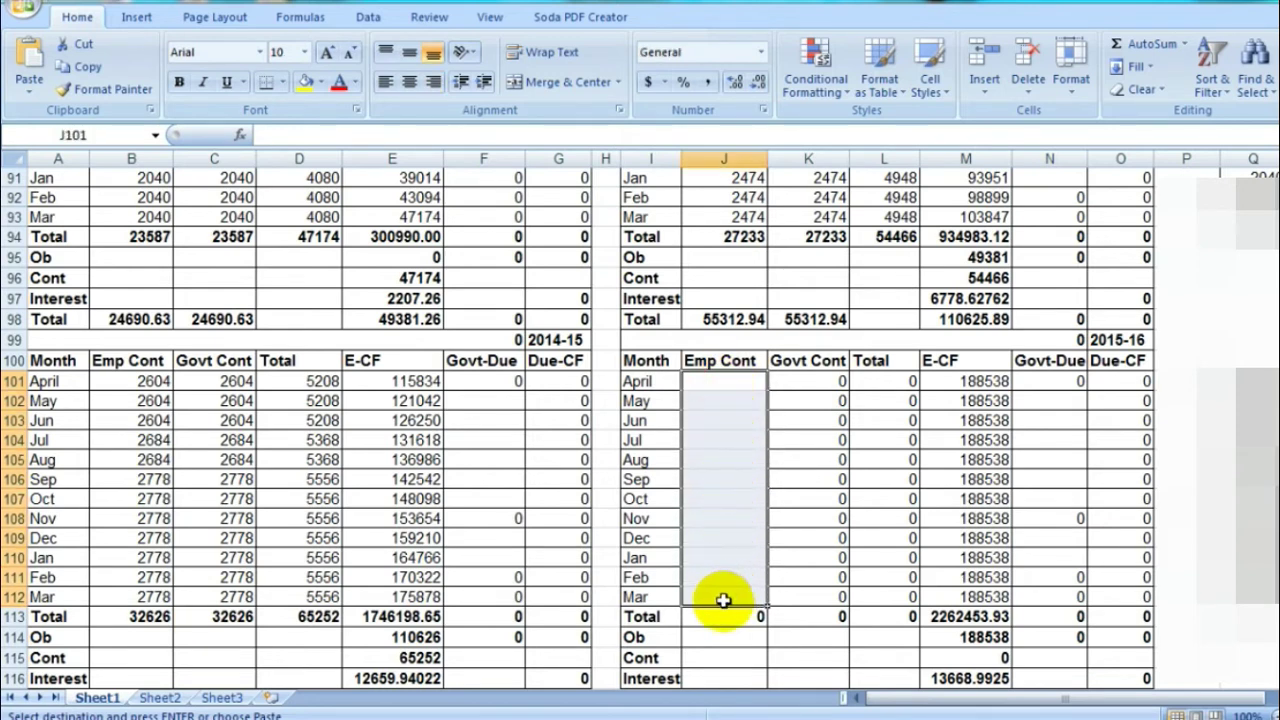
pyautogui.hotkey('ctrl', 'v')
pyautogui.scroll(-4, 725, 585)
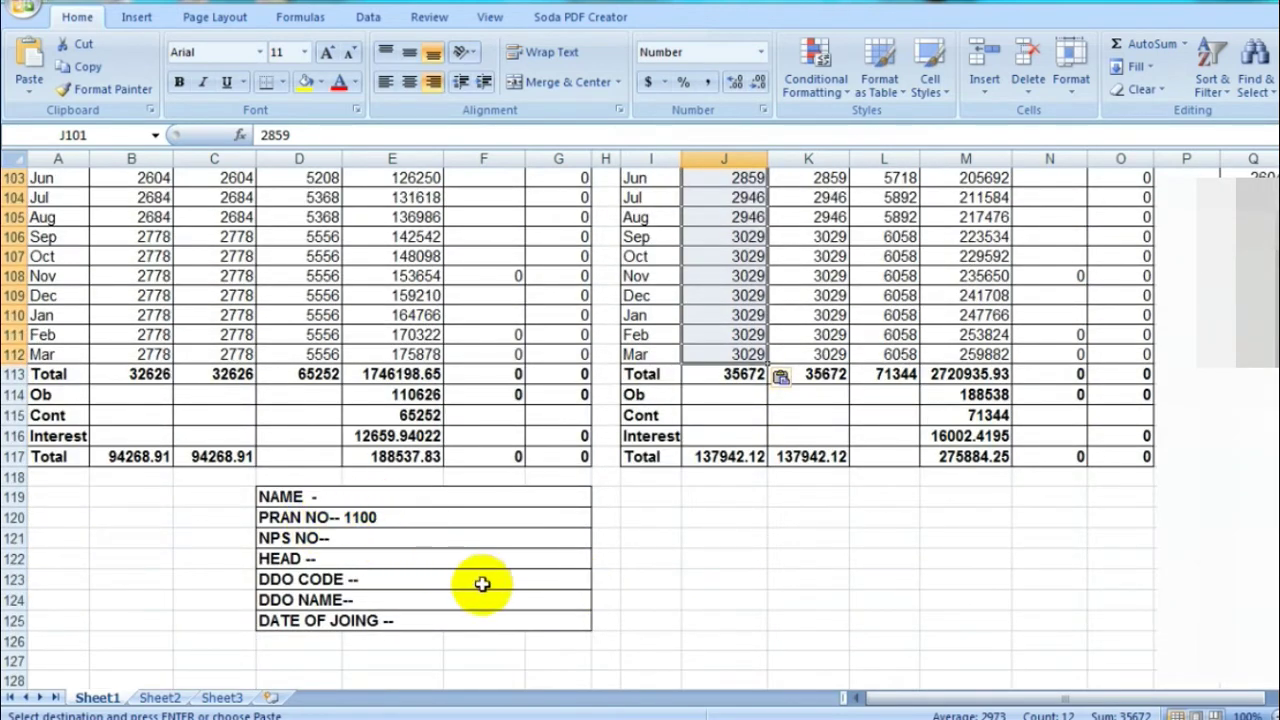
pyautogui.scroll(6, 886, 698)
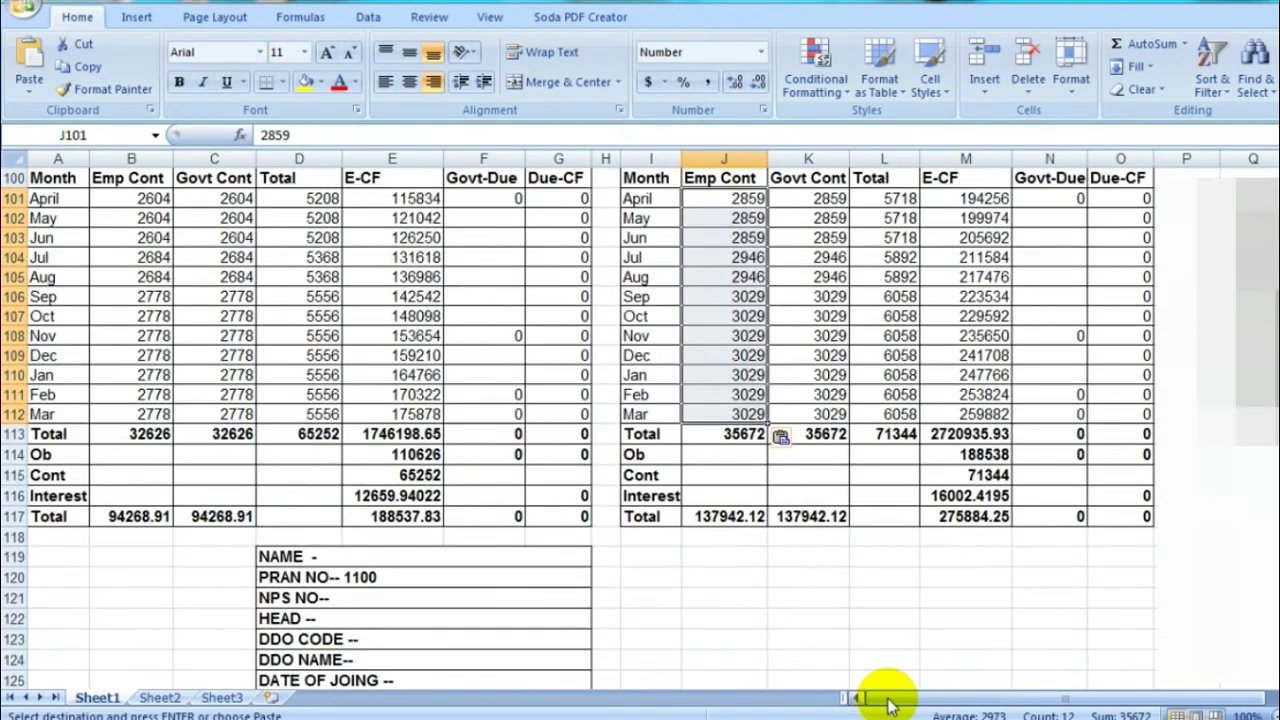
# Switch to the other employee's blank ledger workbook and copy Q14 into the 2004-05 March Emp Cont cell, B14
pyautogui.scroll(4, 886, 703)
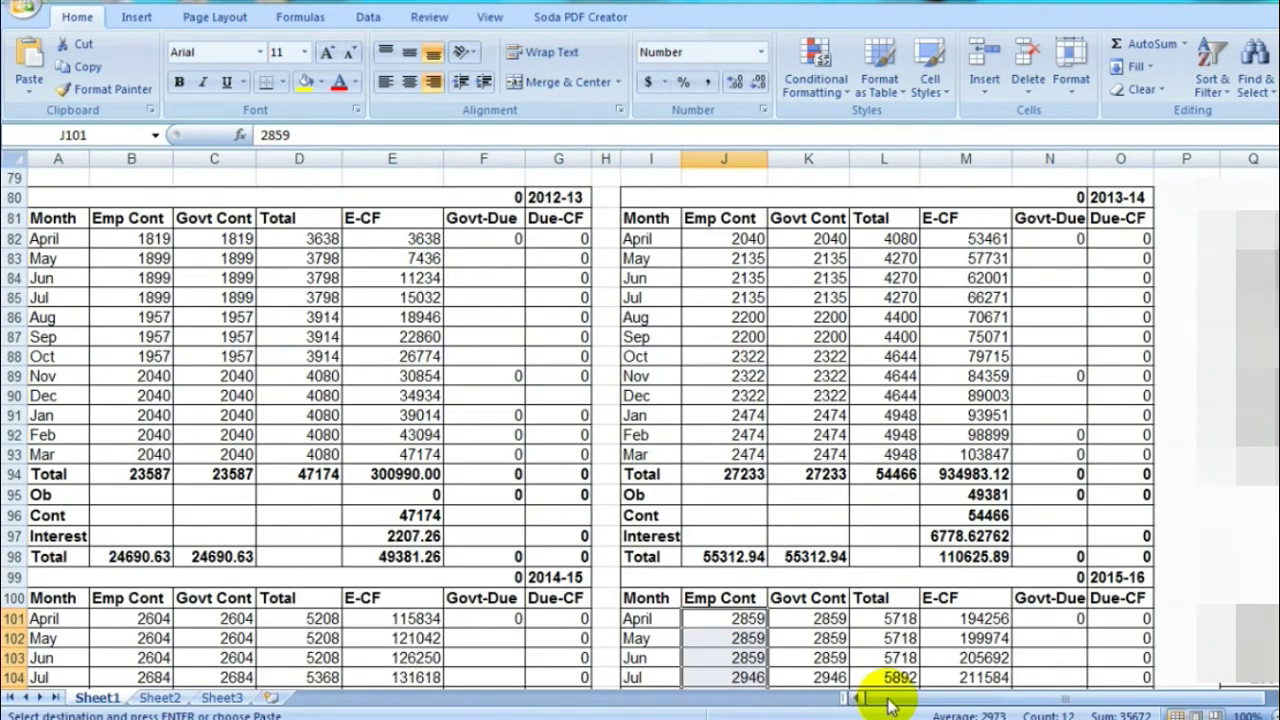
pyautogui.scroll(3, 886, 703)
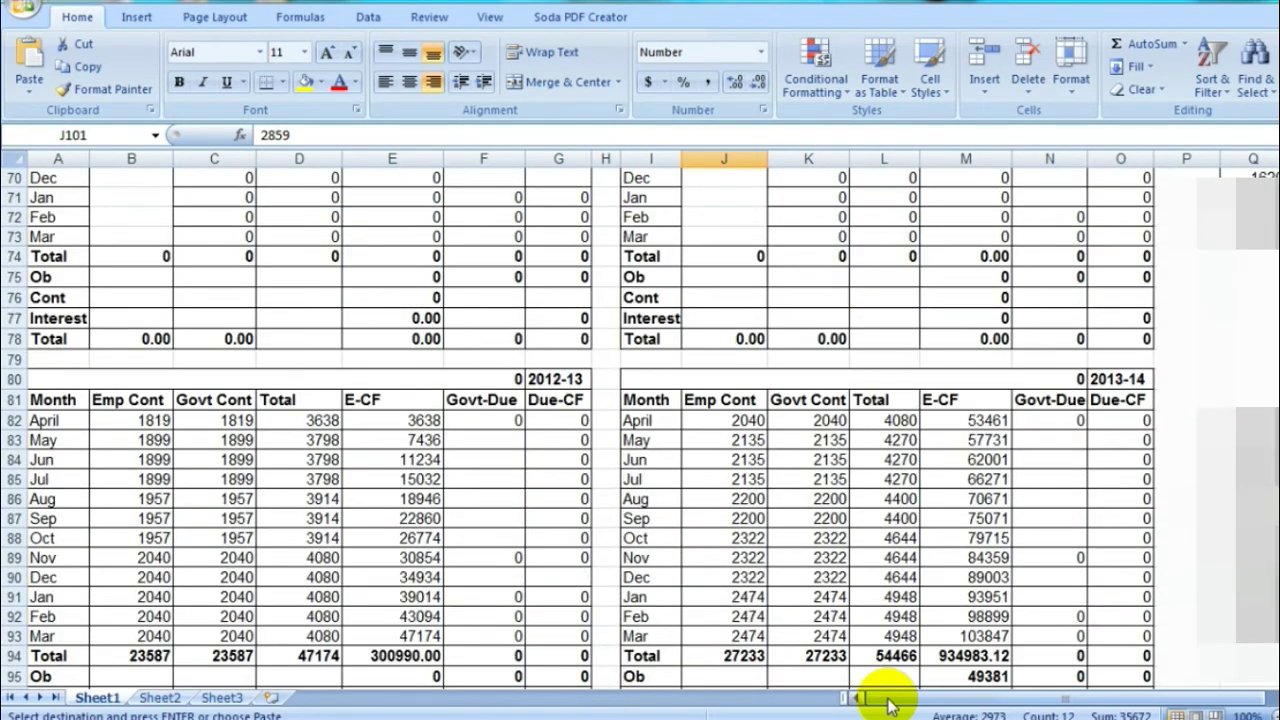
pyautogui.scroll(-2, 890, 705)
pyautogui.scroll(-5, 893, 705)
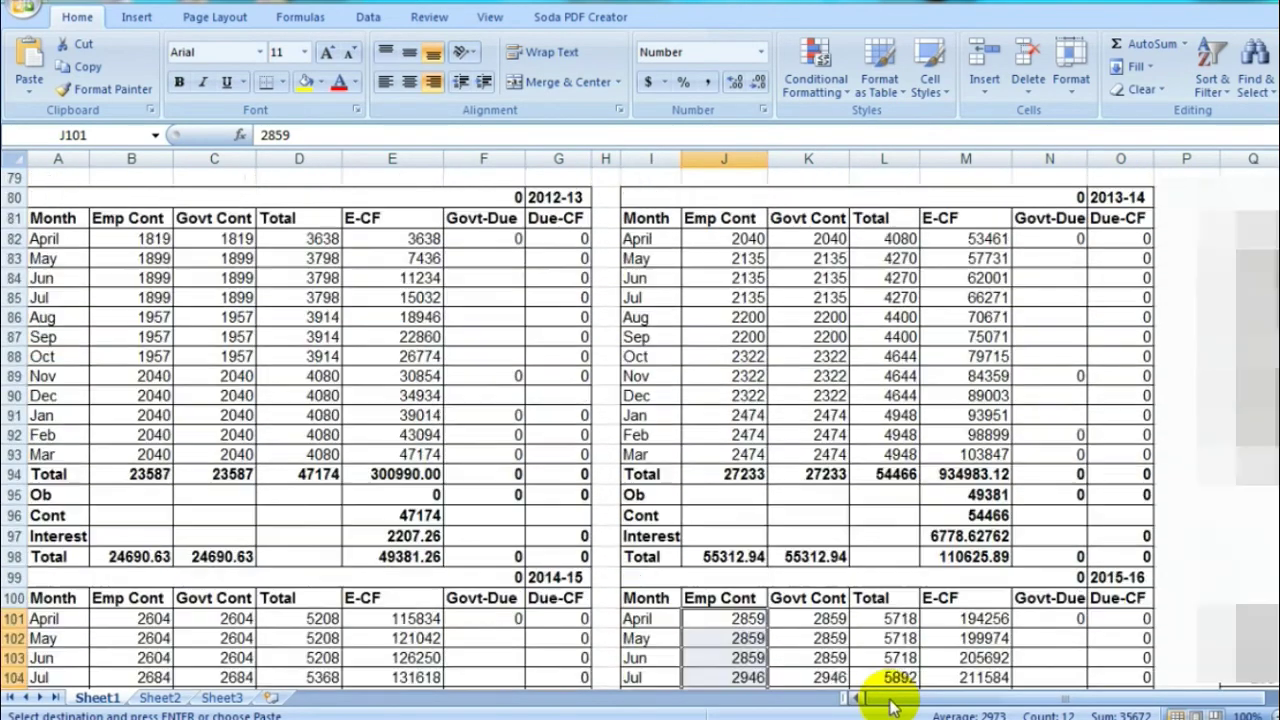
pyautogui.moveTo(516, 714)
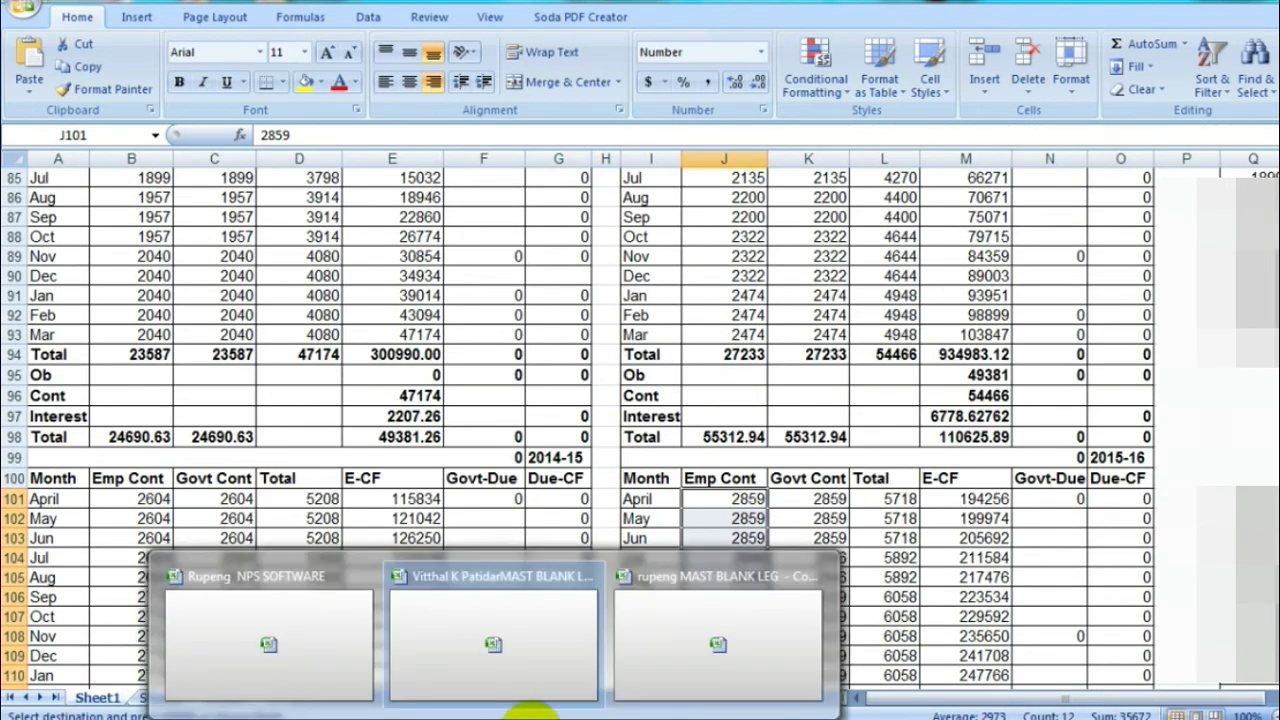
pyautogui.click(694, 649)
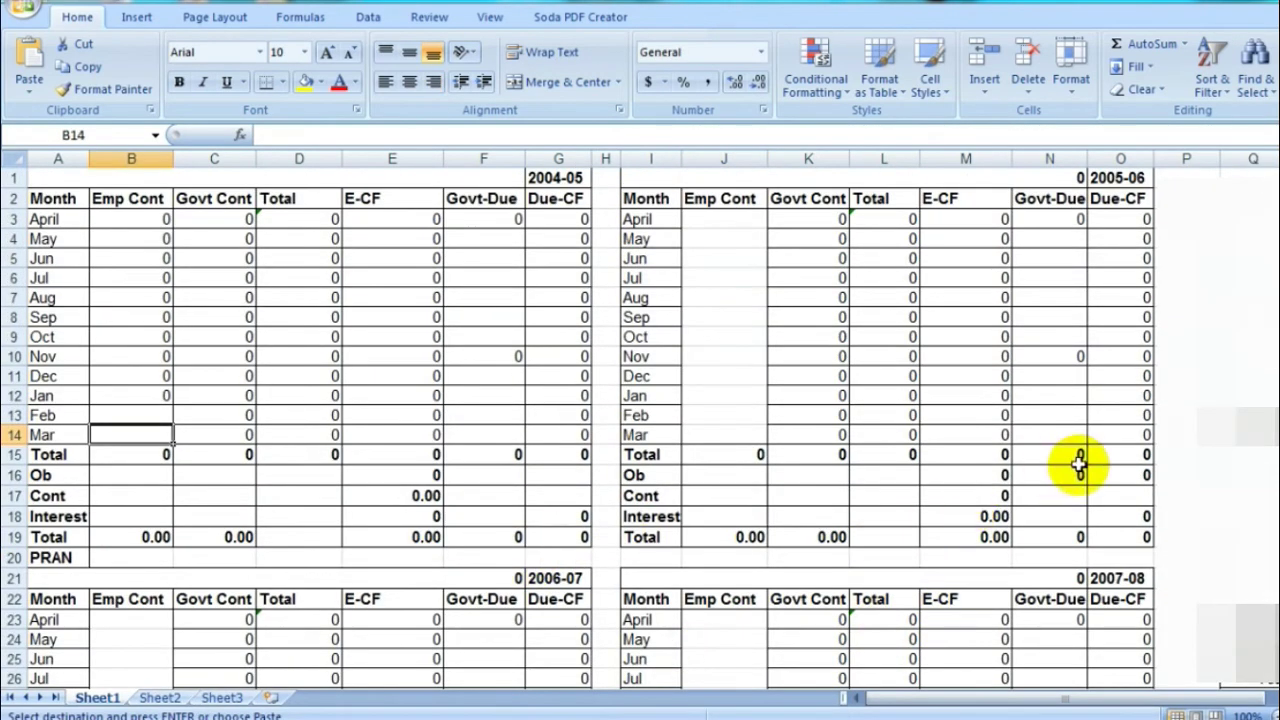
pyautogui.click(1255, 428)
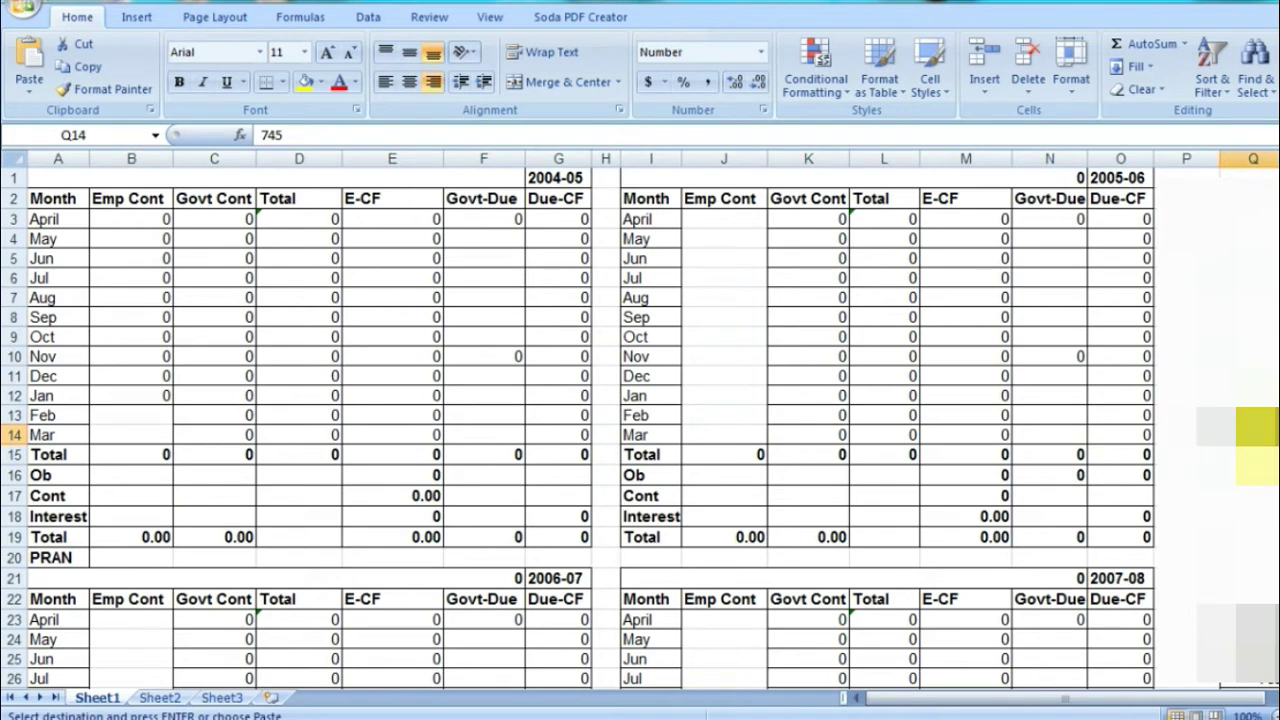
pyautogui.click(117, 436)
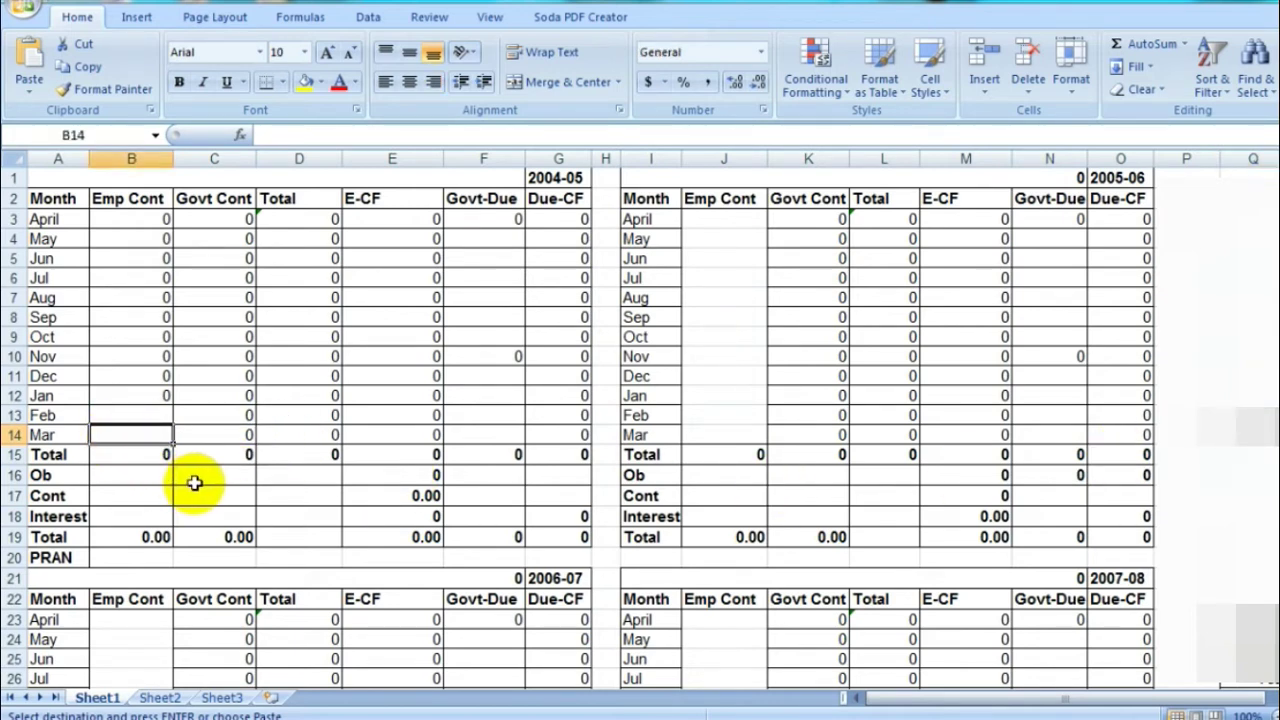
pyautogui.hotkey('ctrl', 'v')
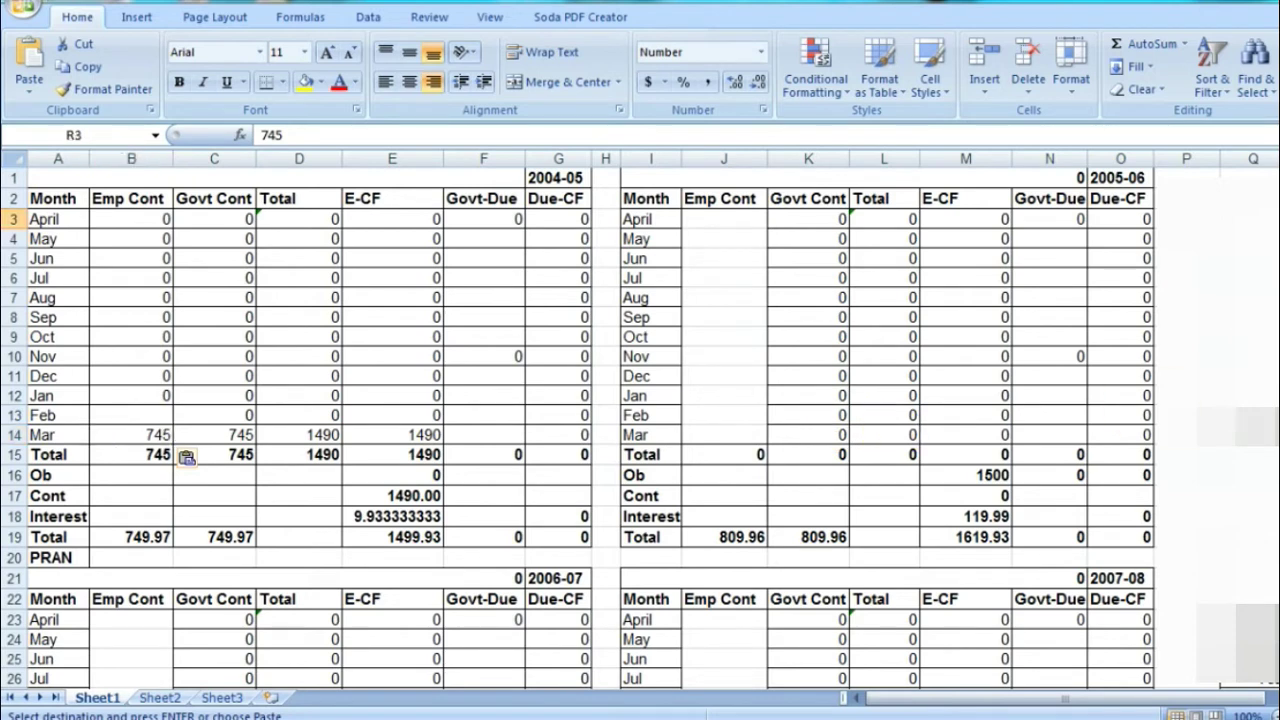
# Copy the monthly amounts from R3:R14 into the 2005-06 Emp Cont column, cells J3:J14
pyautogui.hotkey('shift', 'Down')
pyautogui.hotkey('shift', 'Down')
pyautogui.hotkey('shift', 'Down')
pyautogui.hotkey('shift', 'Down')
pyautogui.hotkey('shift', 'Down')
pyautogui.hotkey('shift', 'Down')
pyautogui.hotkey('shift', 'Down')
pyautogui.hotkey('shift', 'Down')
pyautogui.hotkey('shift', 'Down')
pyautogui.hotkey('shift', 'Down')
pyautogui.hotkey('shift', 'Down')
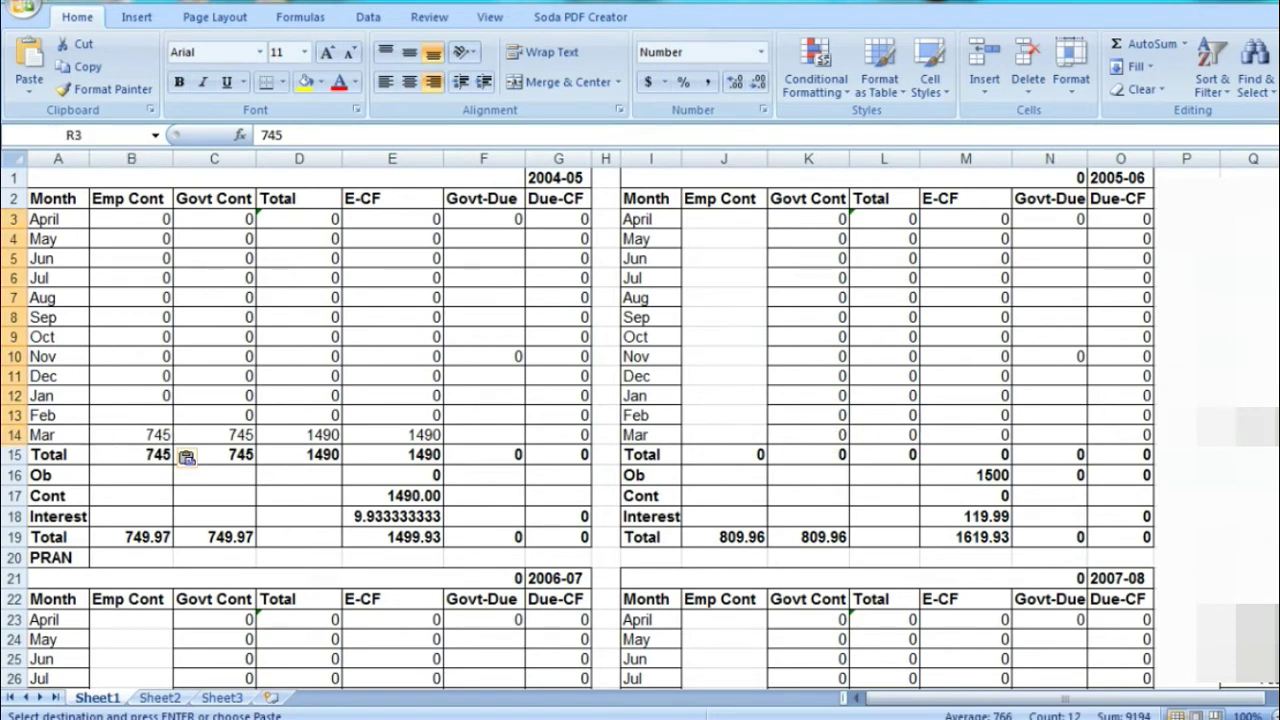
pyautogui.click(725, 220)
pyautogui.hotkey('ctrl', 'v')
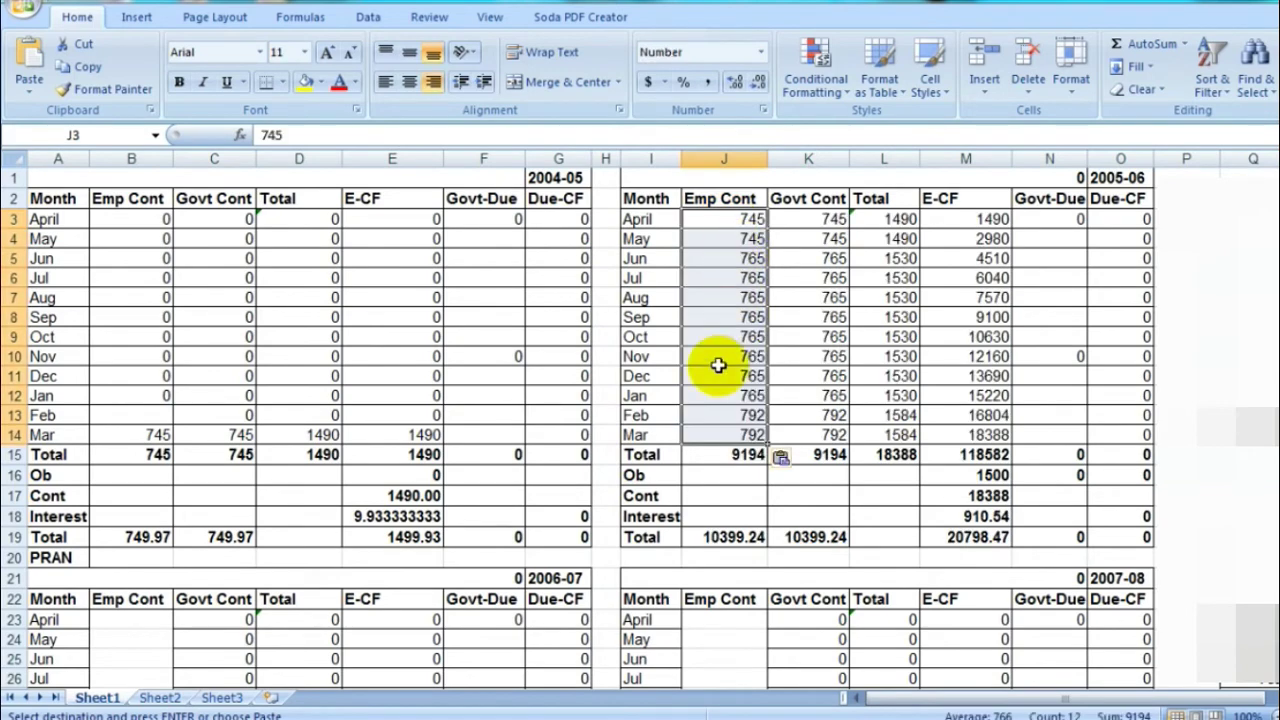
# Copy the monthly amounts from Q23:Q34 into the 2006-07 Emp Cont column starting at B23
pyautogui.scroll(-3, 766, 300)
pyautogui.moveTo(1253, 441); pyautogui.dragTo(1253, 657)
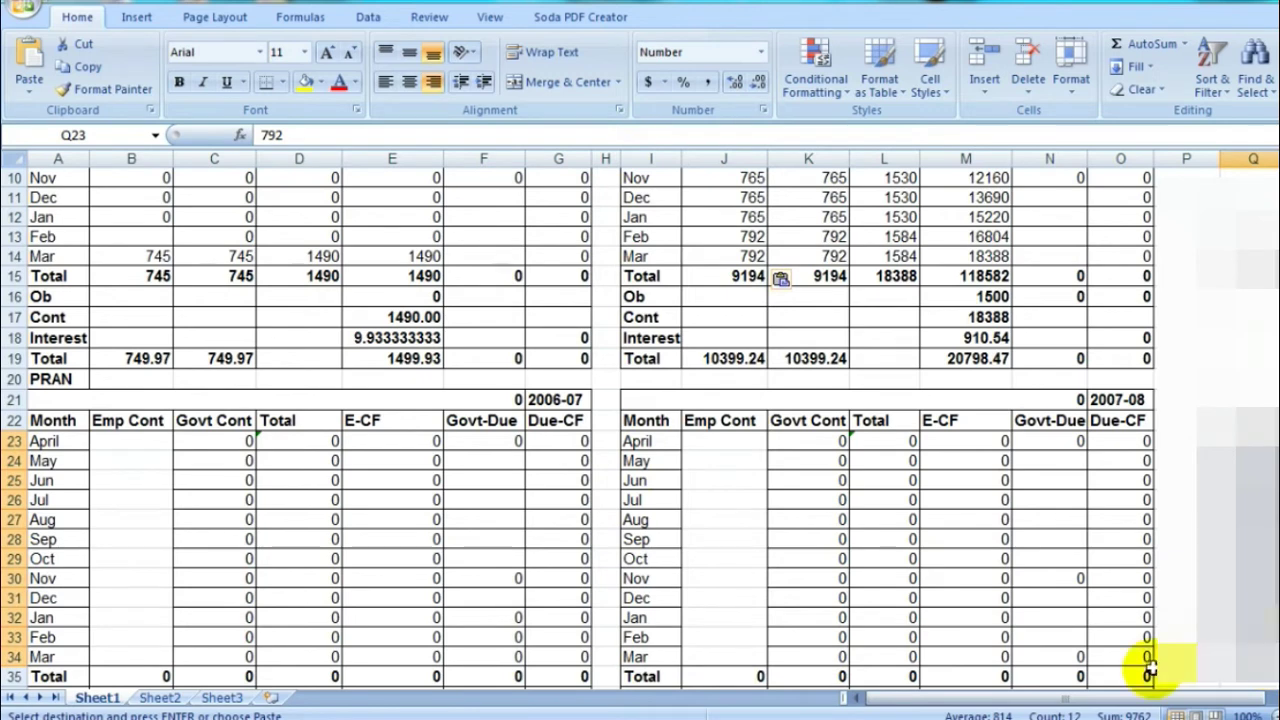
pyautogui.click(131, 443)
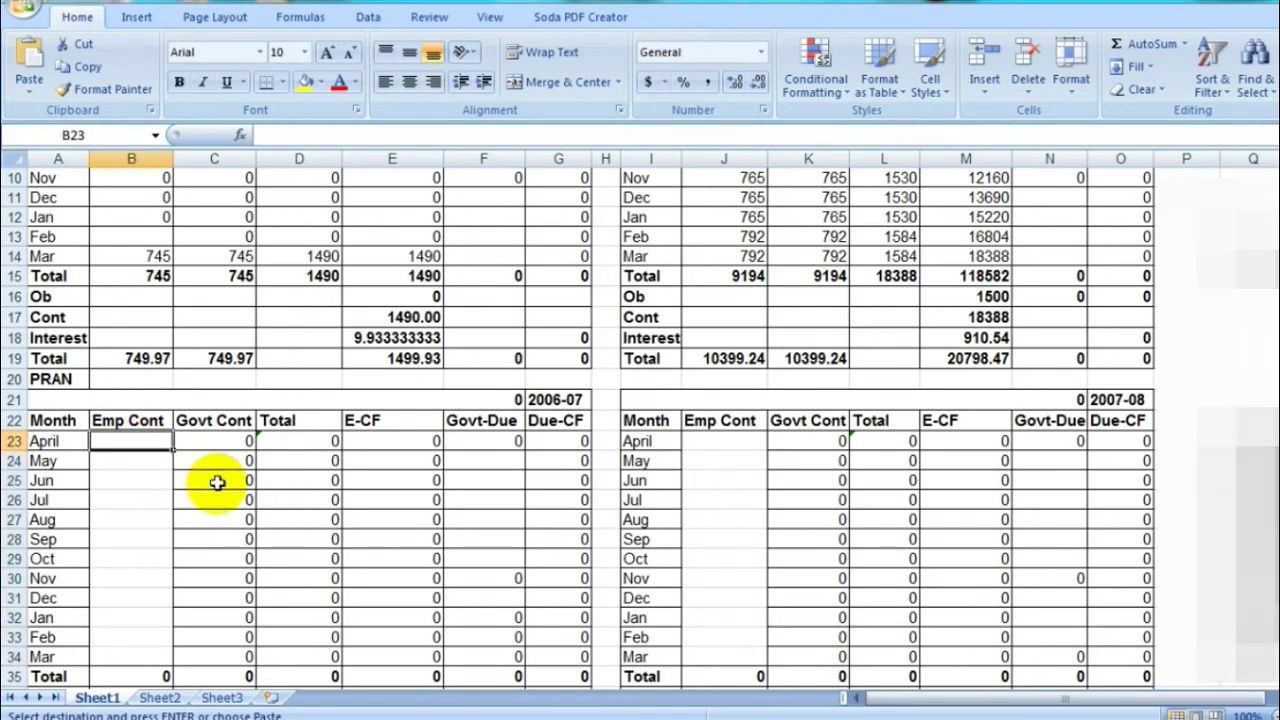
pyautogui.hotkey('ctrl', 'v')
# Copy the monthly amounts from R23:R34 into the 2007-08 Emp Cont column starting at J23
pyautogui.moveTo(1253, 441); pyautogui.dragTo(1253, 657)
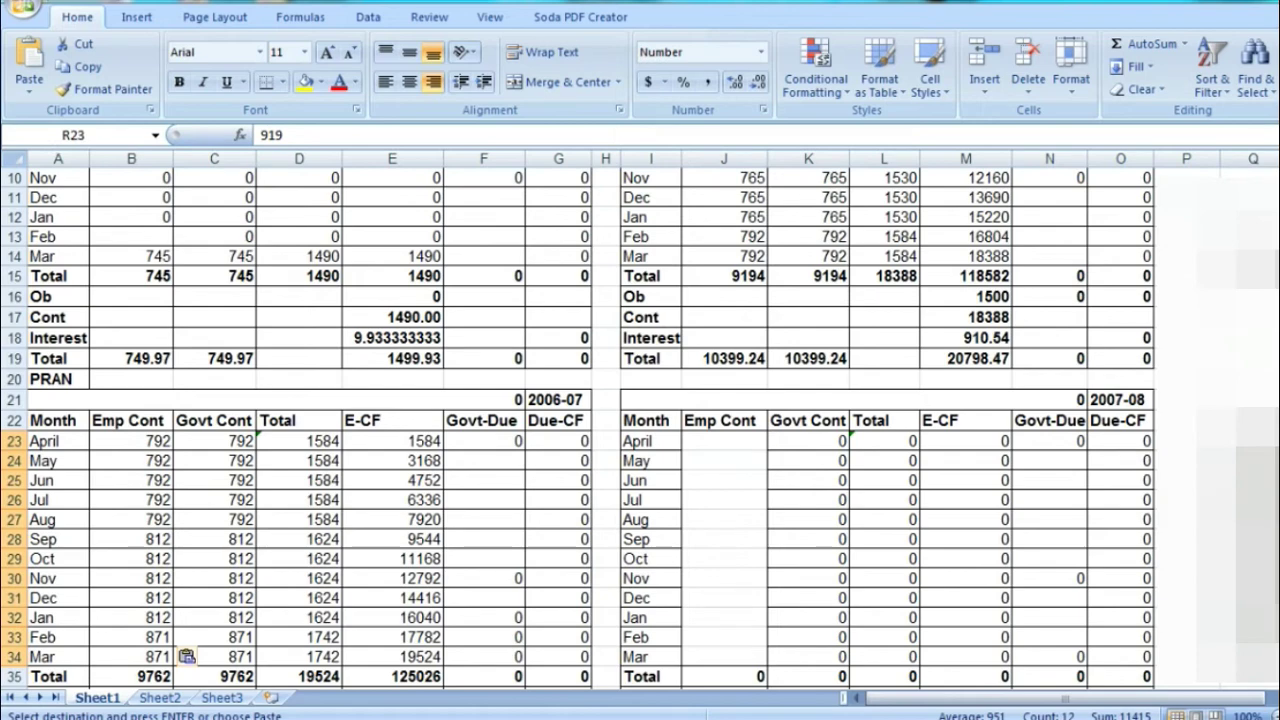
pyautogui.click(724, 443)
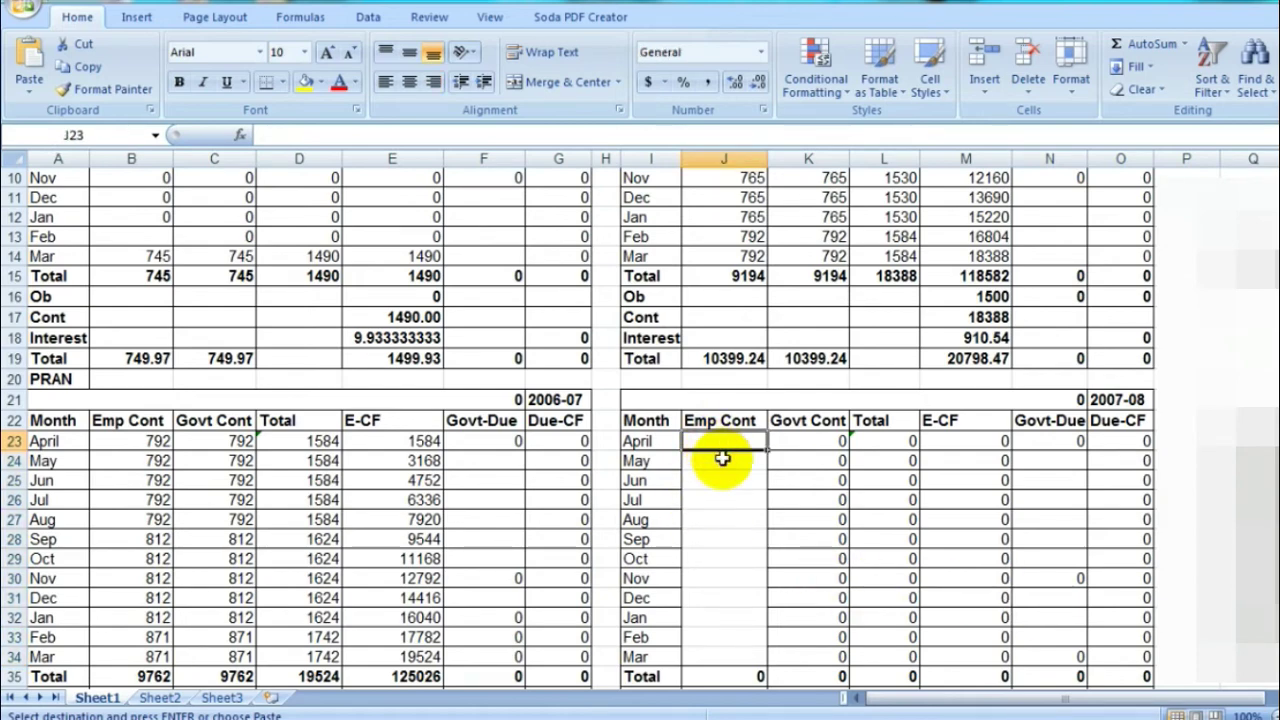
pyautogui.hotkey('ctrl', 'v')
# Copy the monthly amounts from Q42:Q53 into the 2008-09 Emp Cont column, cells B42:B53
pyautogui.scroll(-8, 724, 463)
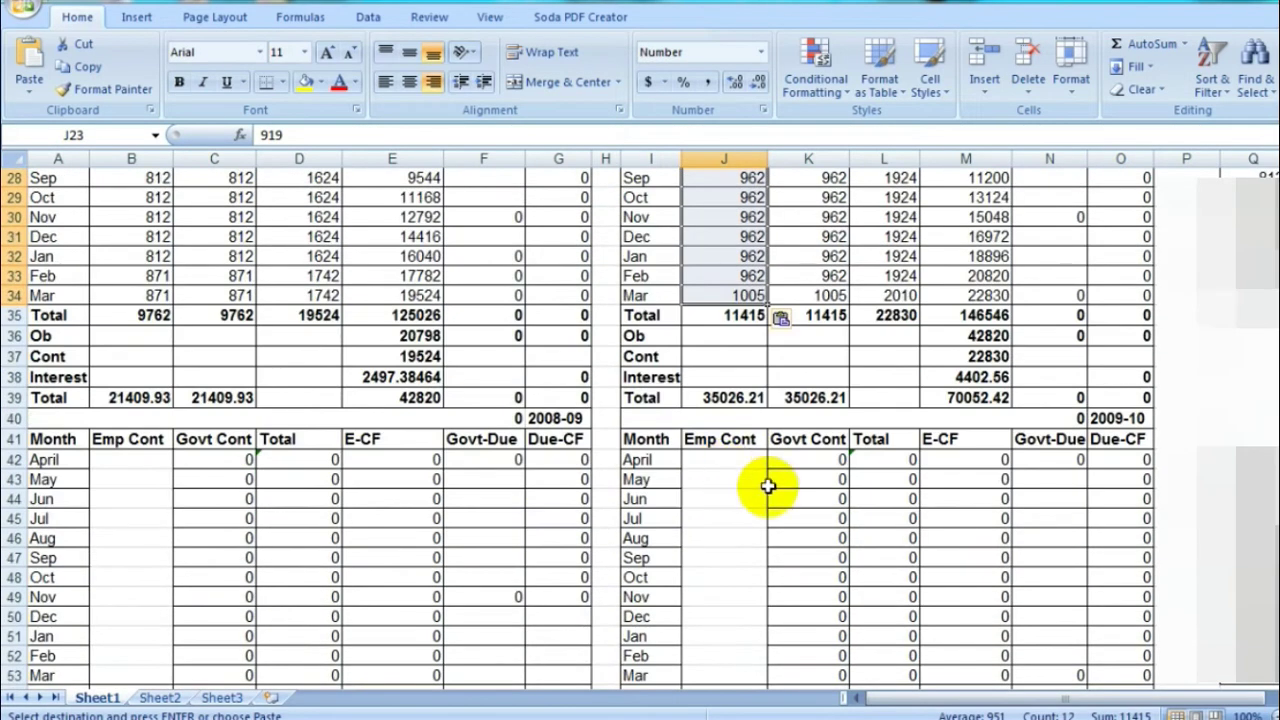
pyautogui.click(1253, 342)
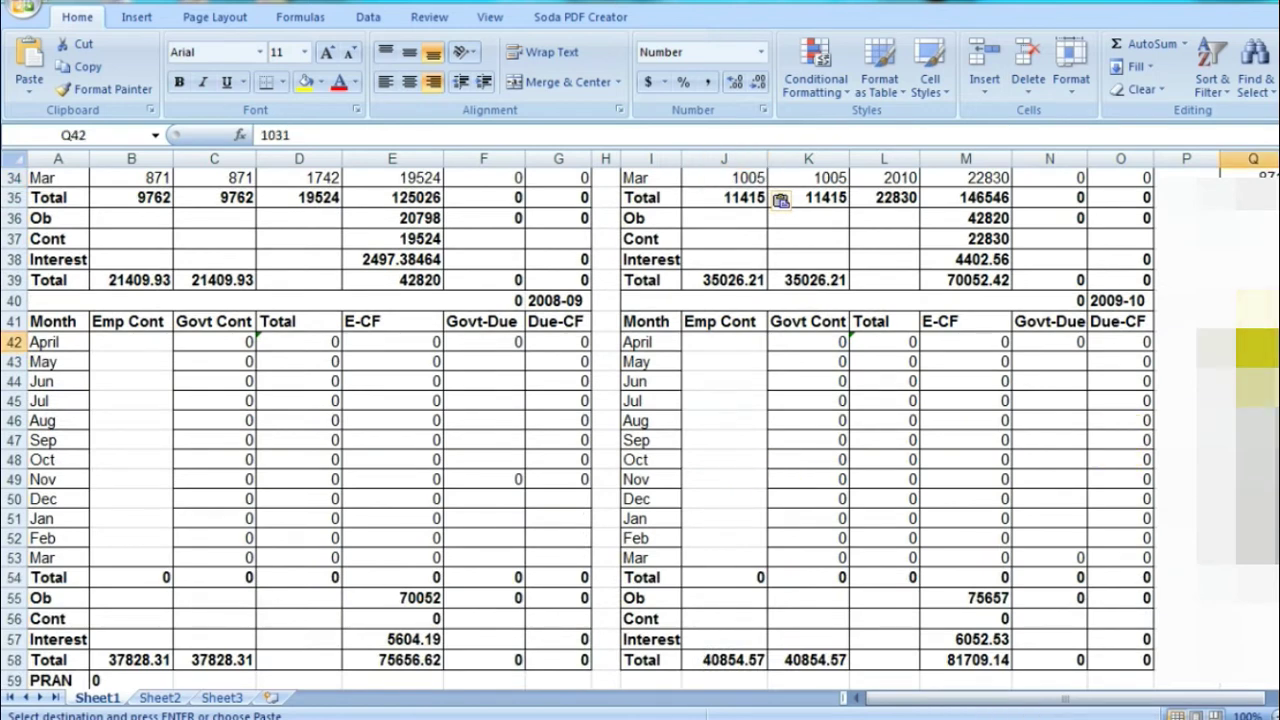
pyautogui.moveTo(1253, 342); pyautogui.dragTo(1253, 558)
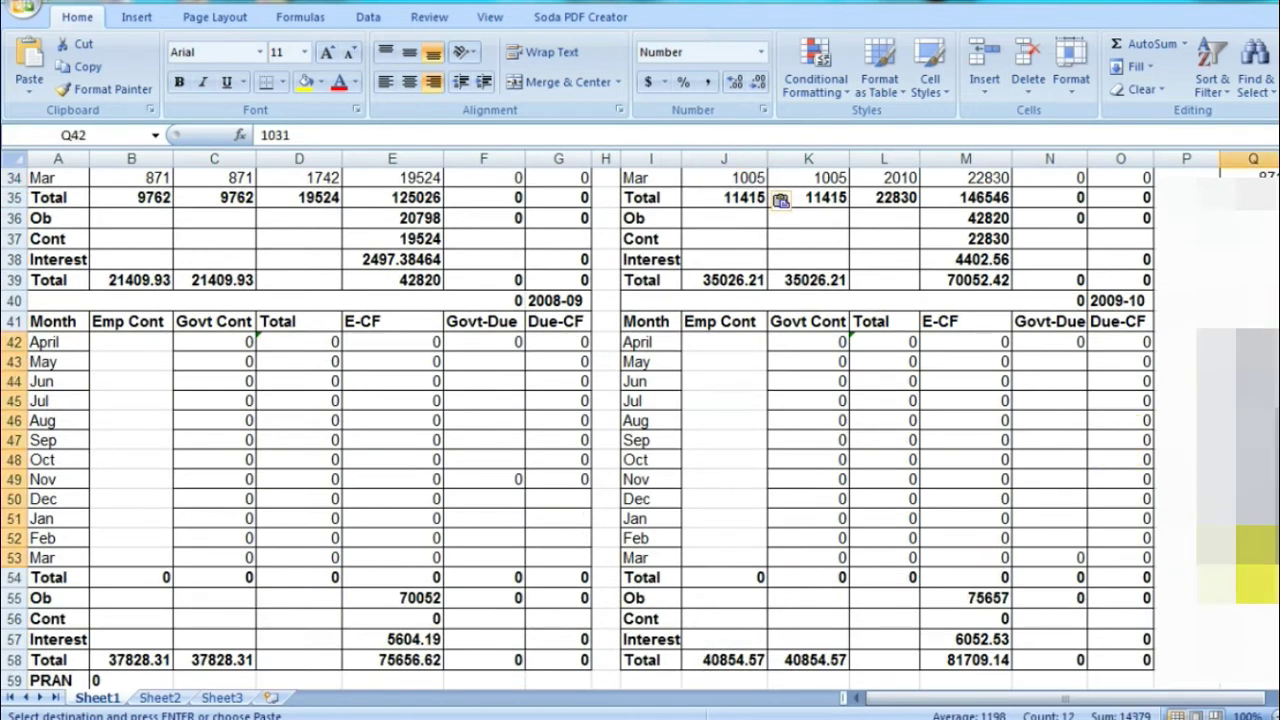
pyautogui.click(140, 342)
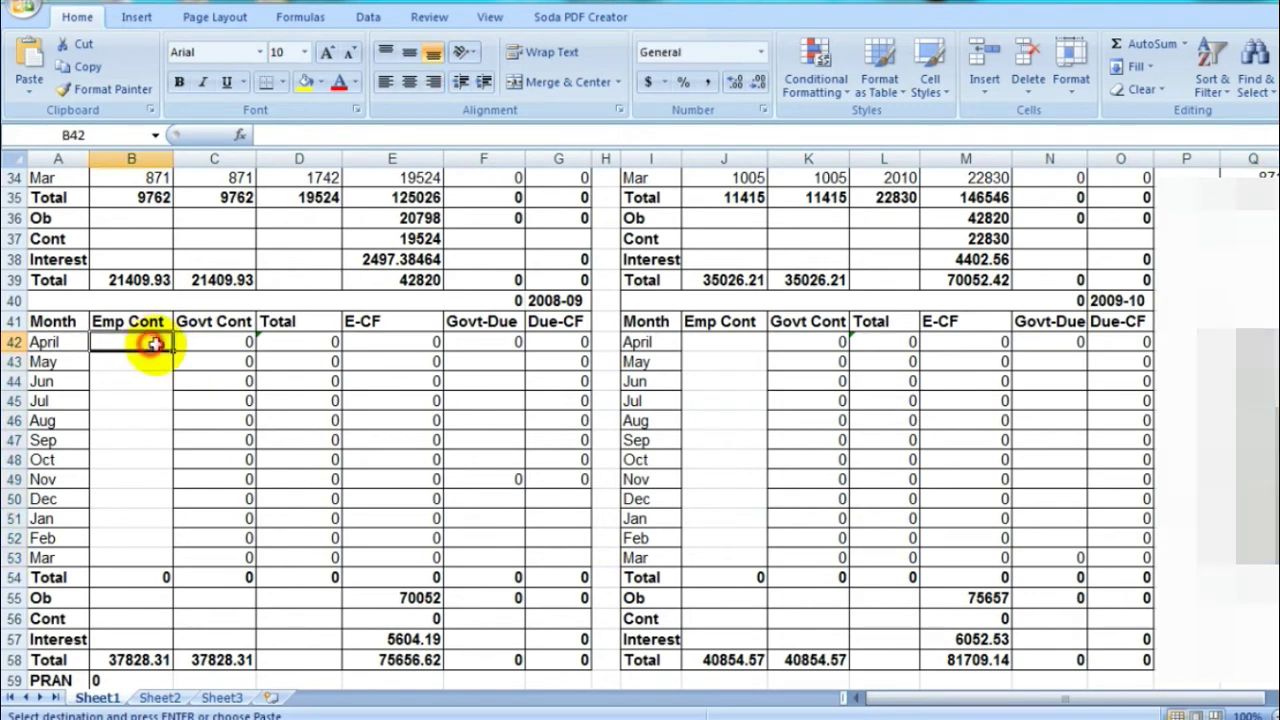
pyautogui.hotkey('ctrl', 'v')
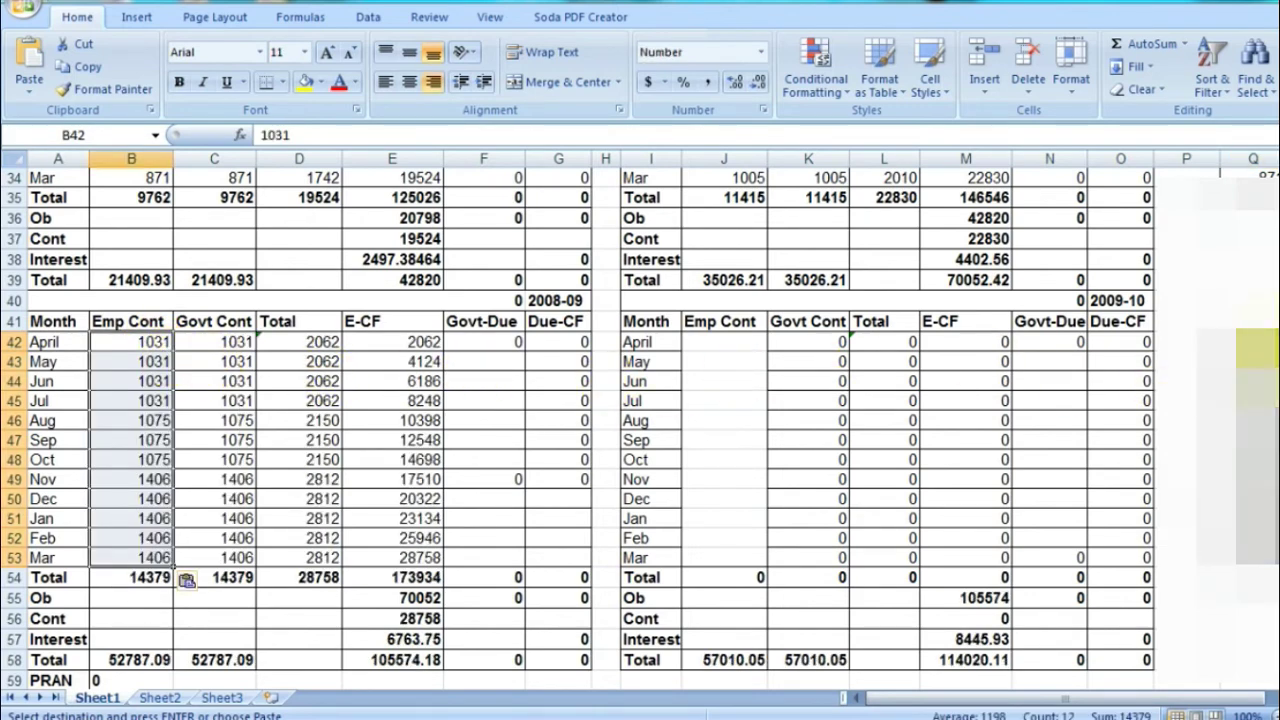
# Copy the monthly amounts from R42:R53 into the 2009-10 Emp Cont column starting at J42
pyautogui.moveTo(1253, 342); pyautogui.dragTo(1253, 518)
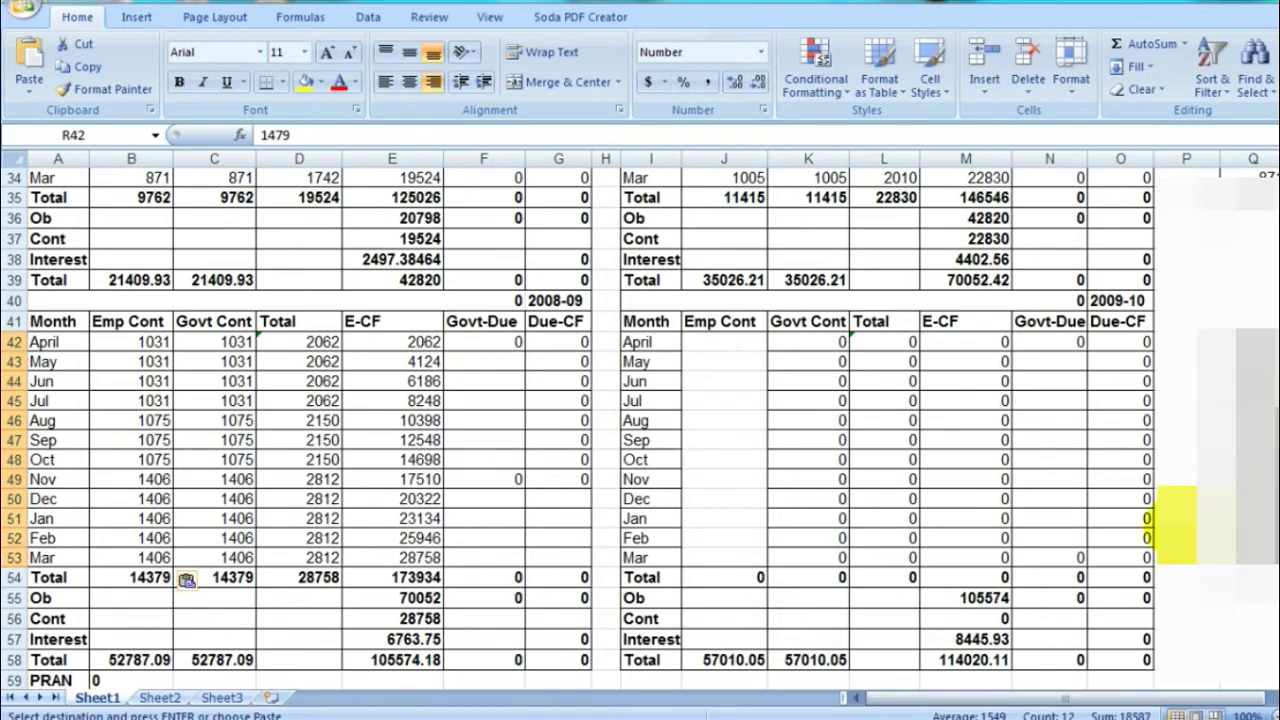
pyautogui.click(705, 342)
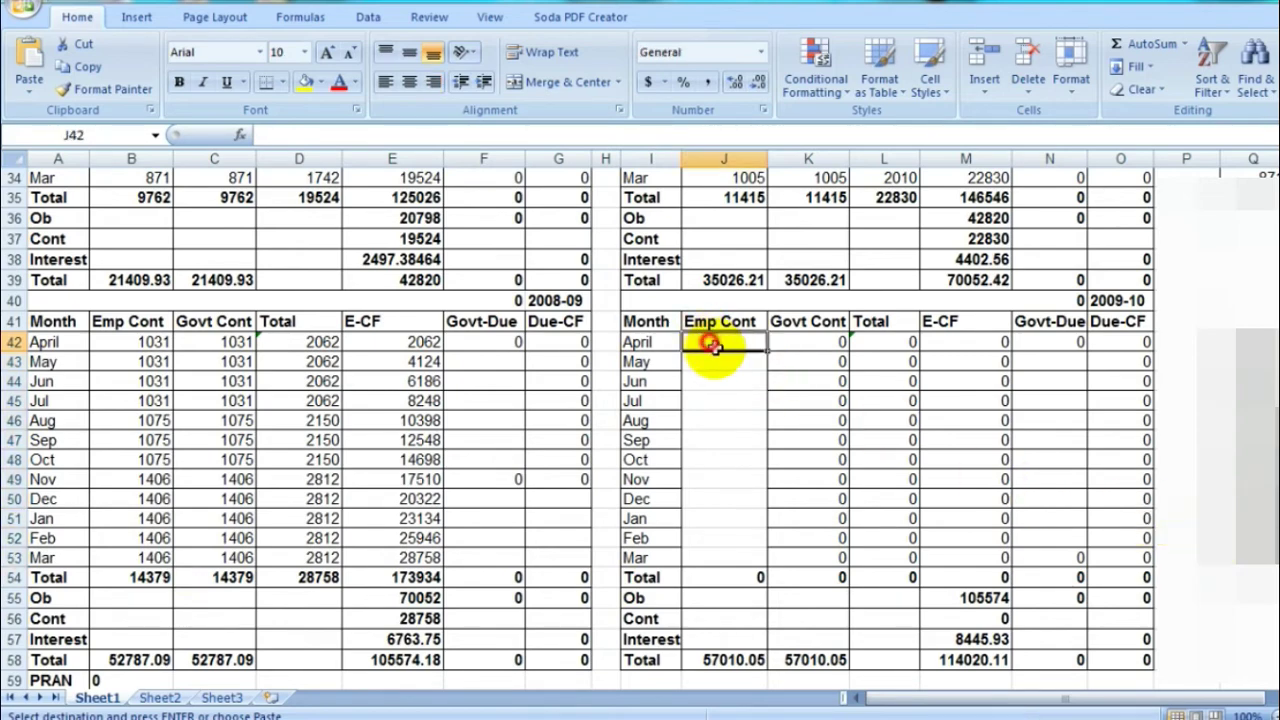
pyautogui.hotkey('ctrl', 'v')
pyautogui.scroll(-6, 740, 390)
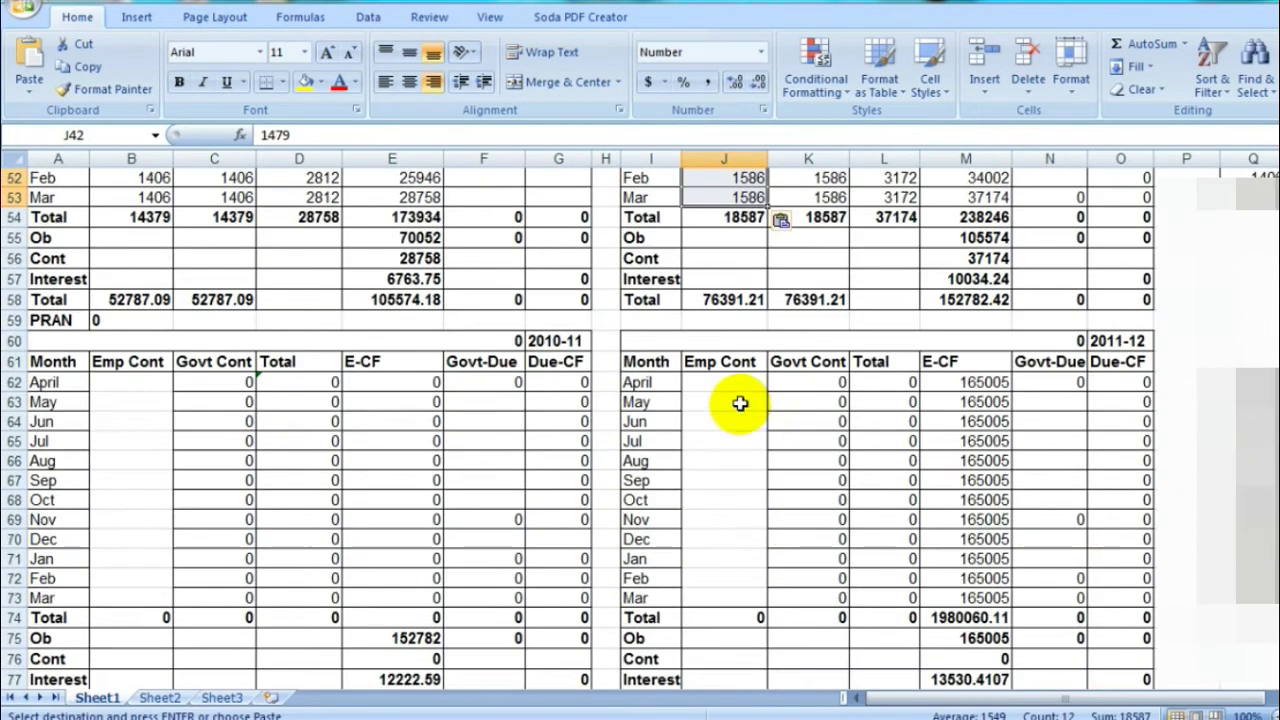
pyautogui.click(1252, 382)
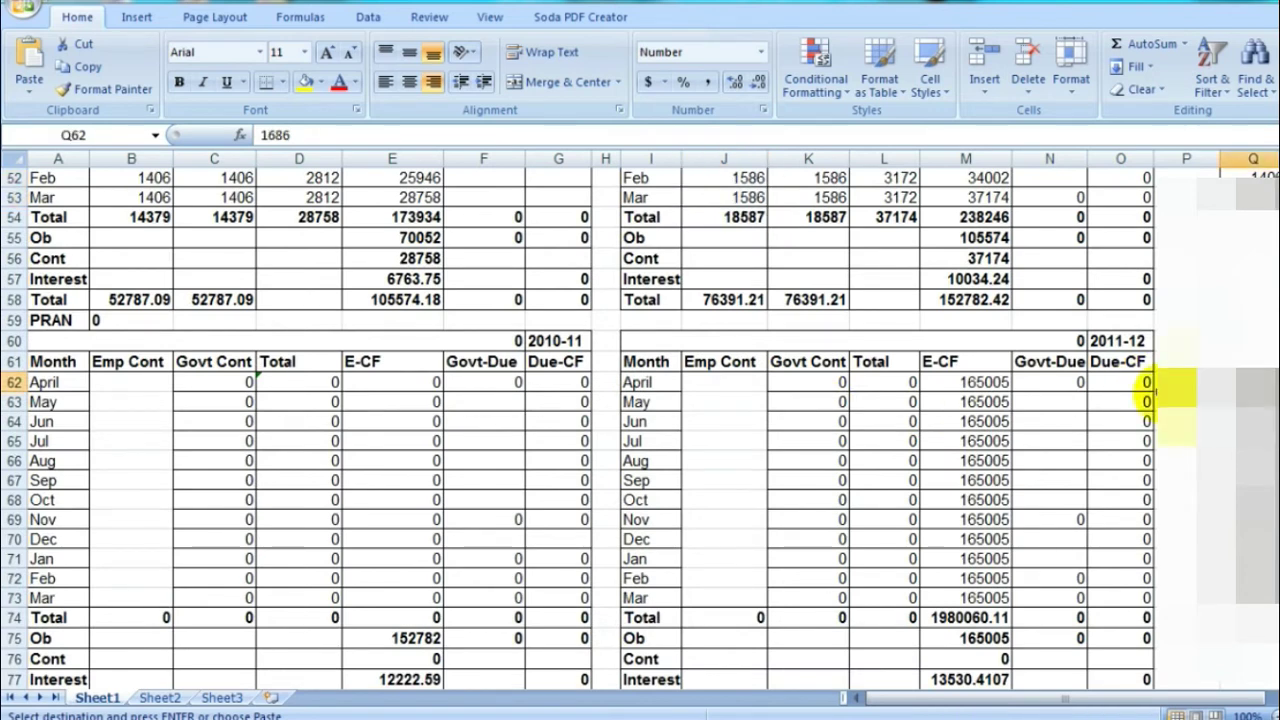
pyautogui.moveTo(156, 383)
pyautogui.mouseDown()
pyautogui.moveTo(171, 563)
pyautogui.moveTo(157, 382)
pyautogui.mouseUp()
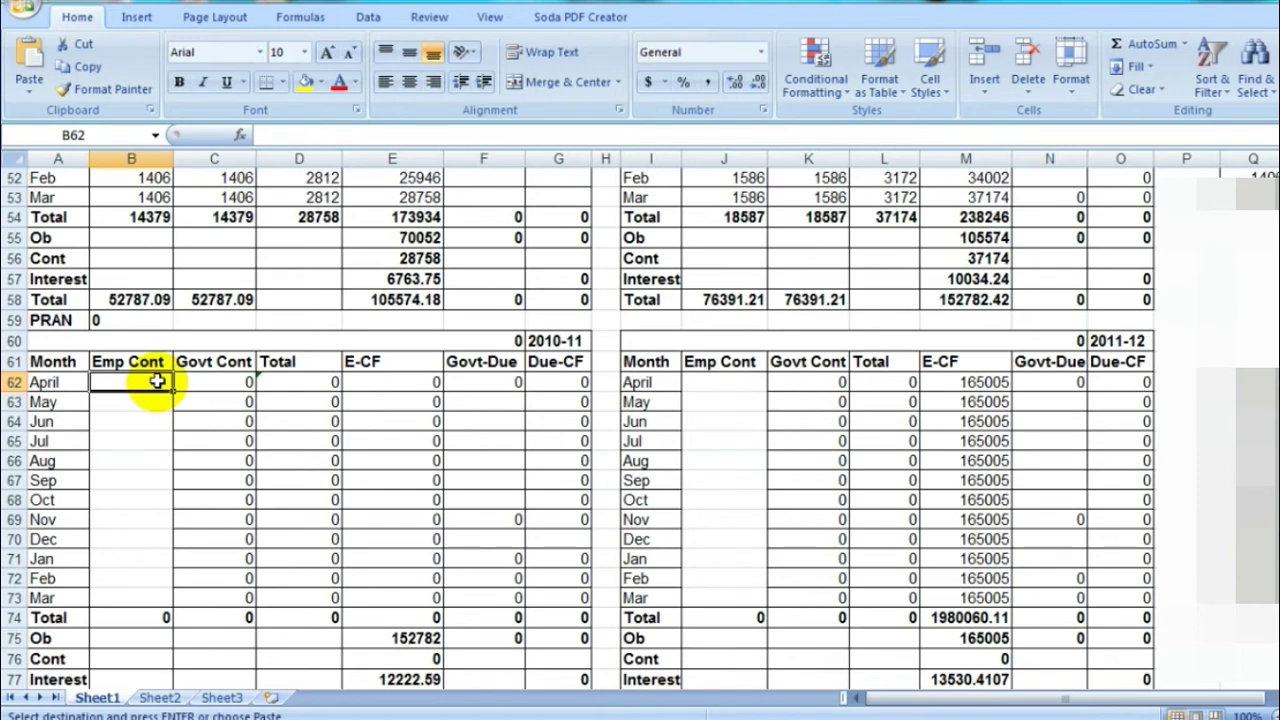
pyautogui.write('1686')
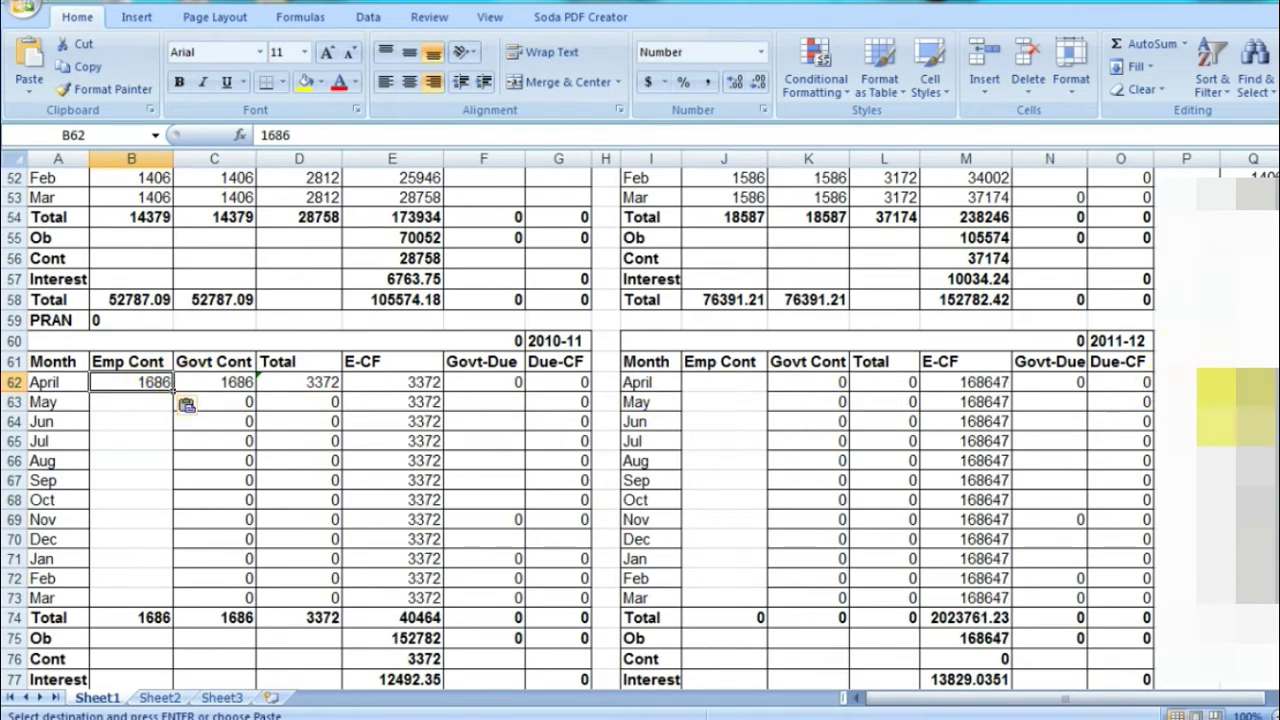
# Copy the monthly amounts from Q62:Q73 into the 2010-11 Emp Cont column, cells B62:B73
pyautogui.moveTo(1250, 383); pyautogui.dragTo(1250, 598)
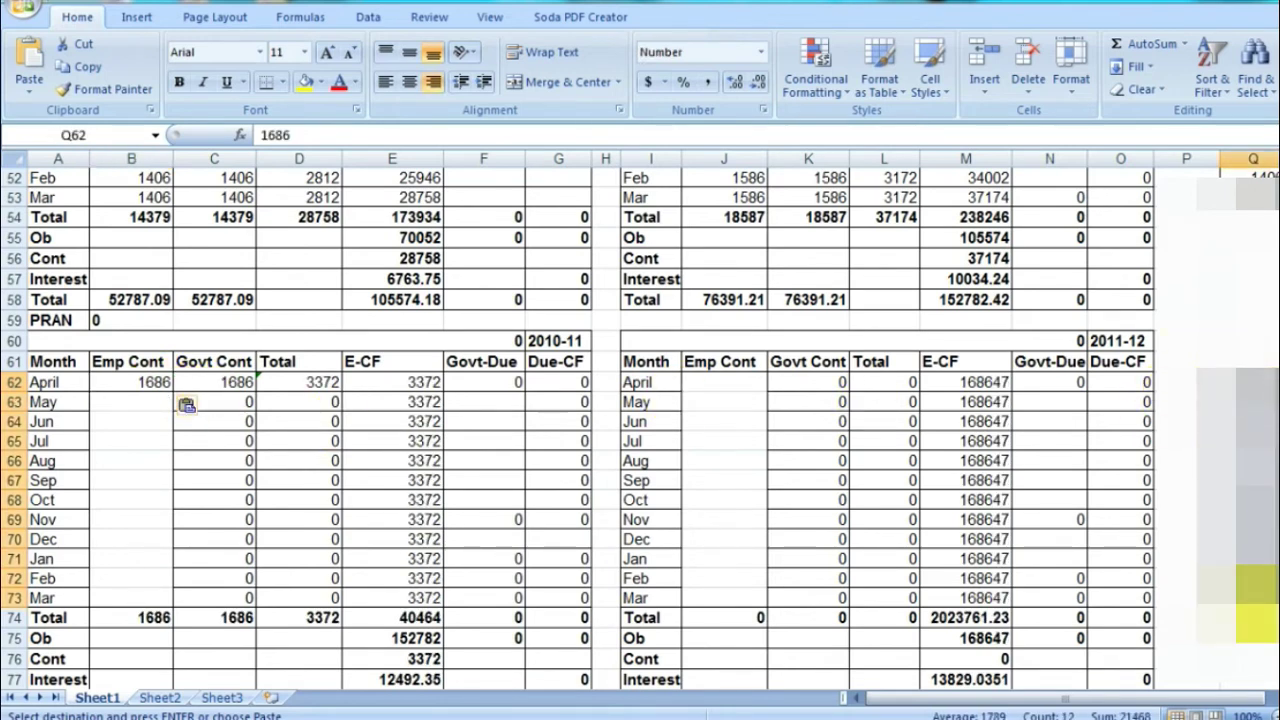
pyautogui.click(135, 382)
pyautogui.hotkey('ctrl', 'v')
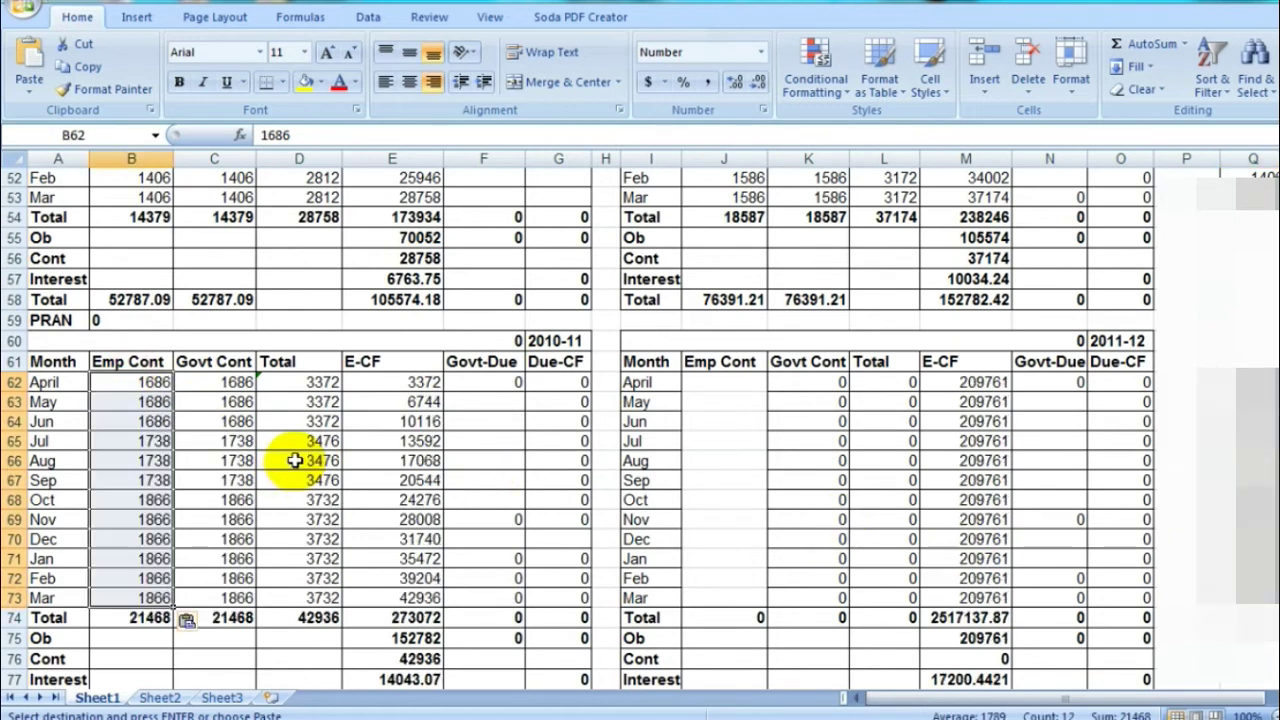
# Copy the monthly amounts from R62:R73 into the 2011-12 Emp Cont column starting at J62
pyautogui.moveTo(1250, 402); pyautogui.dragTo(1250, 598)
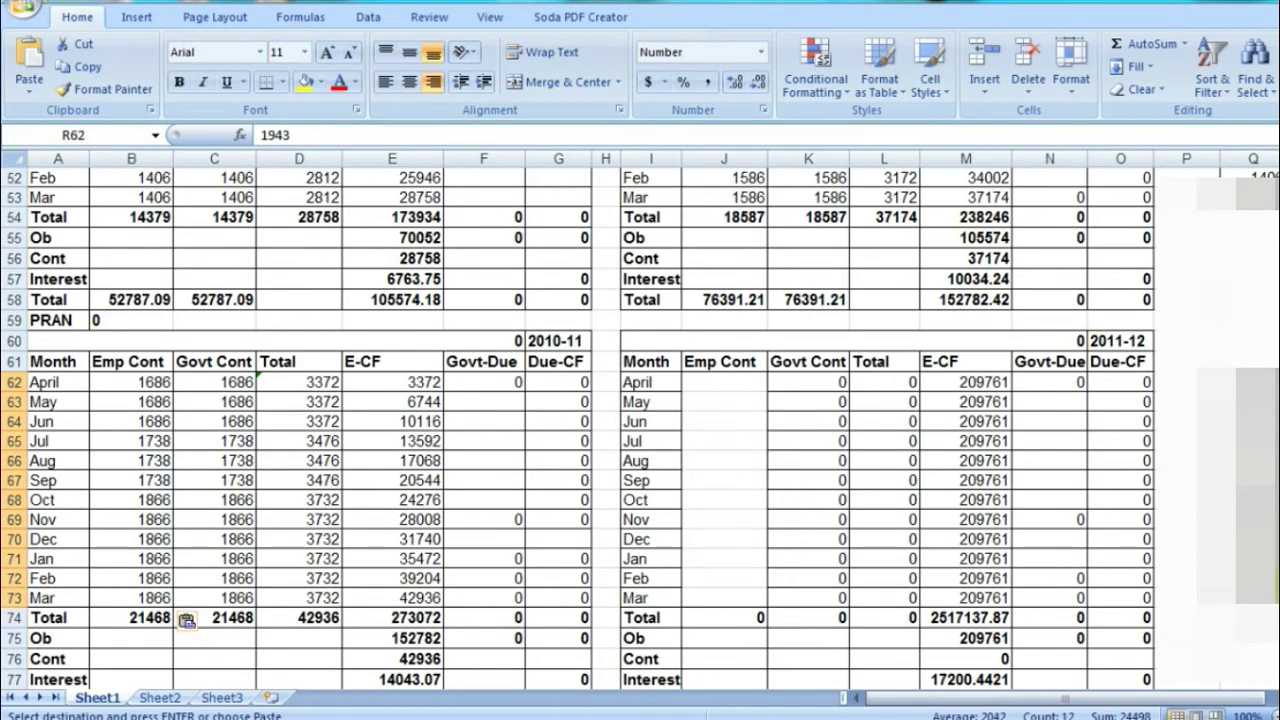
pyautogui.click(726, 386)
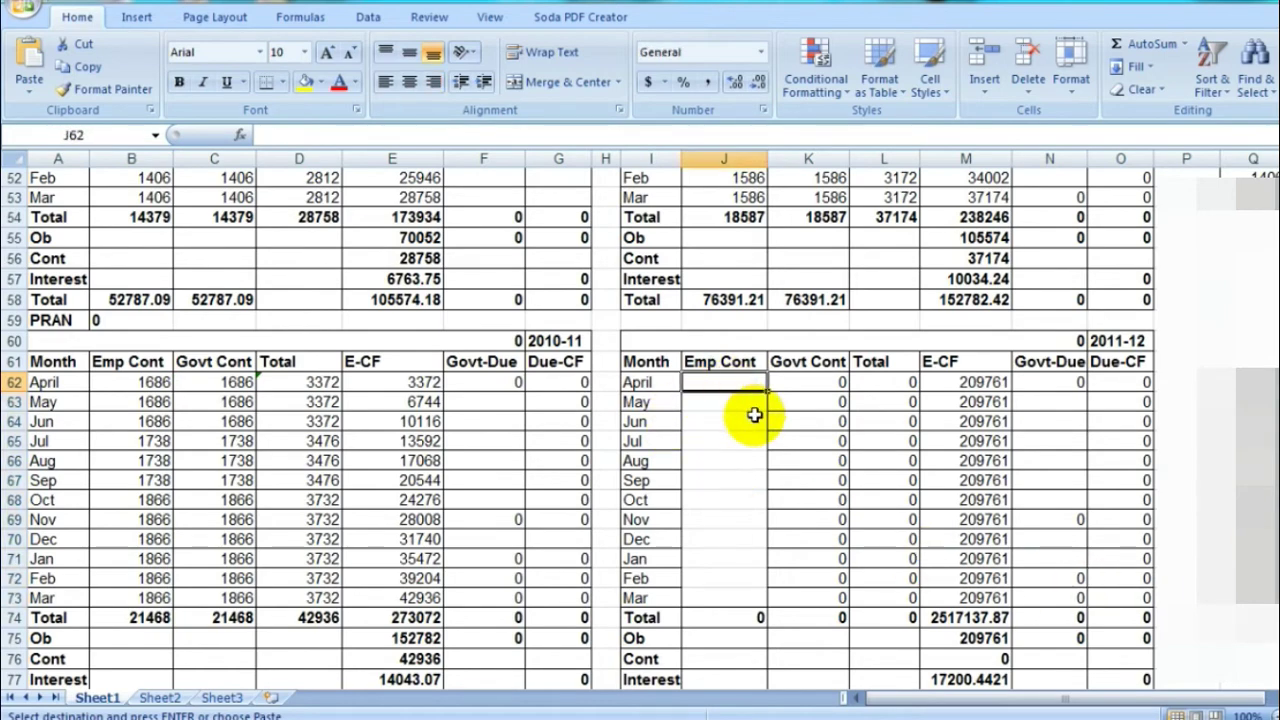
pyautogui.hotkey('ctrl', 'v')
pyautogui.click(775, 404)
# Copy the monthly amounts from Q82:Q93 into the 2012-13 Emp Cont column, cells B82:B93
pyautogui.scroll(-7, 776, 410)
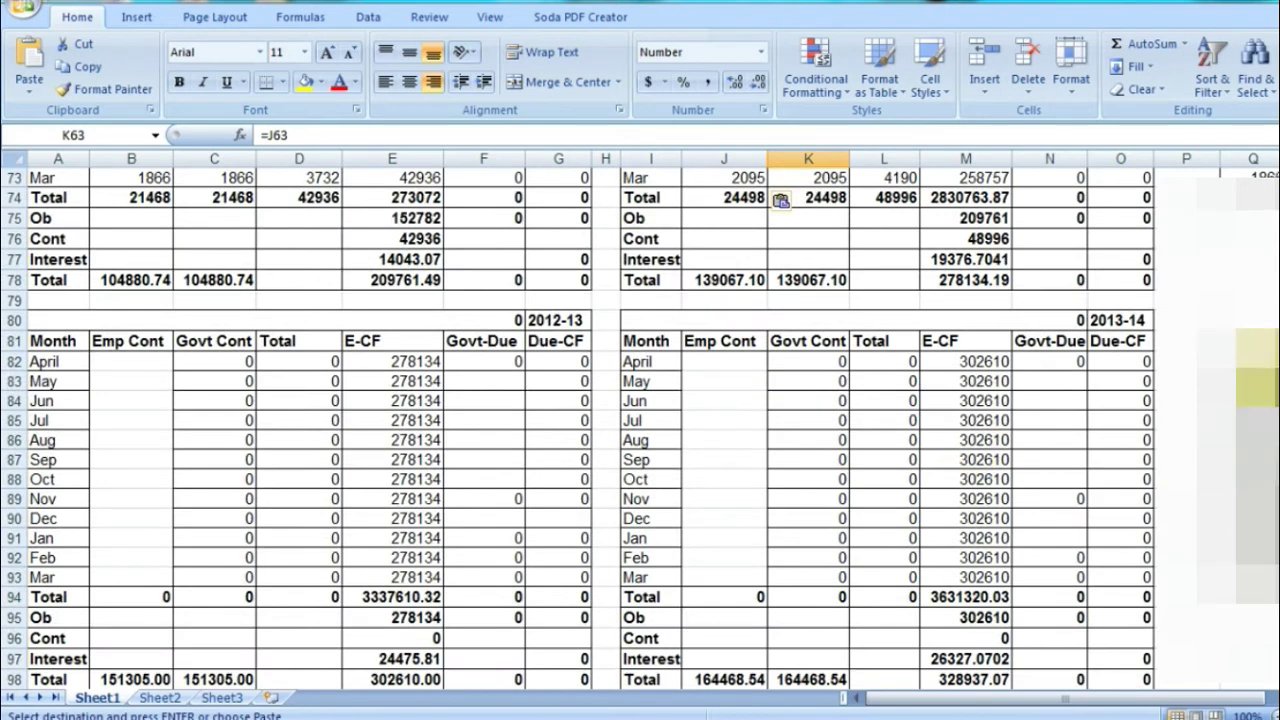
pyautogui.moveTo(1250, 361); pyautogui.dragTo(1250, 577)
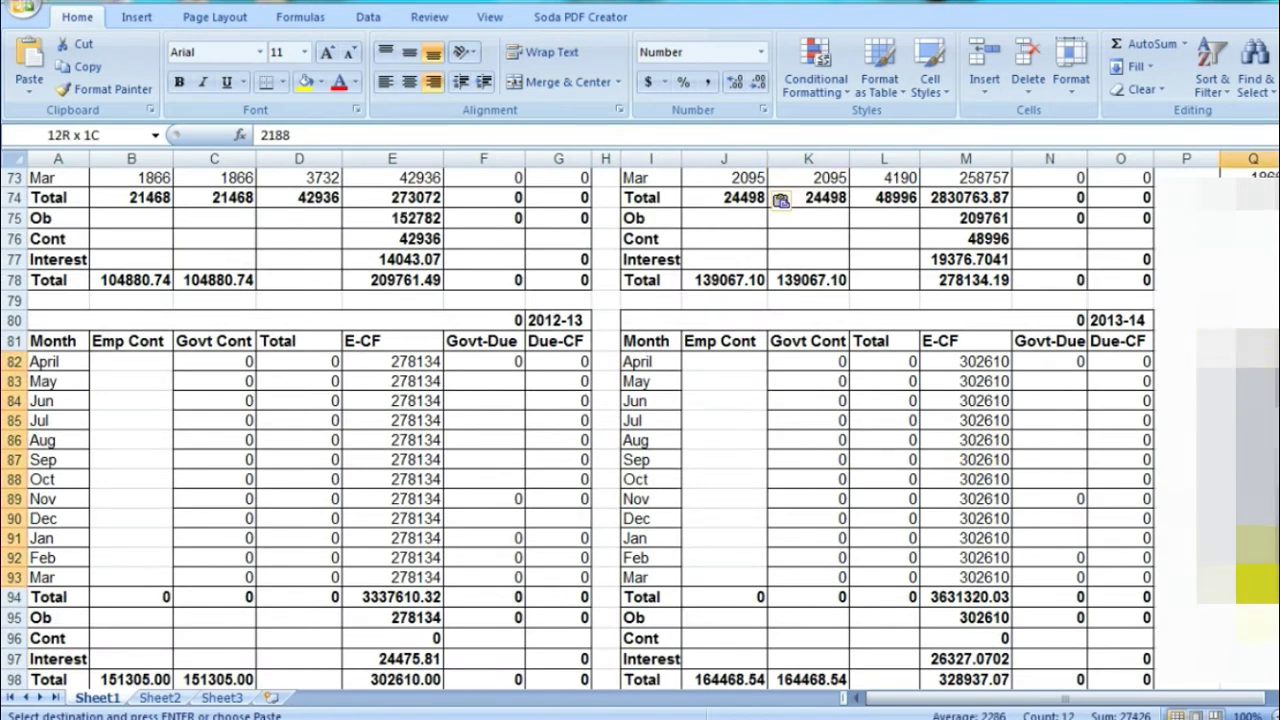
pyautogui.click(136, 363)
pyautogui.hotkey('ctrl', 'v')
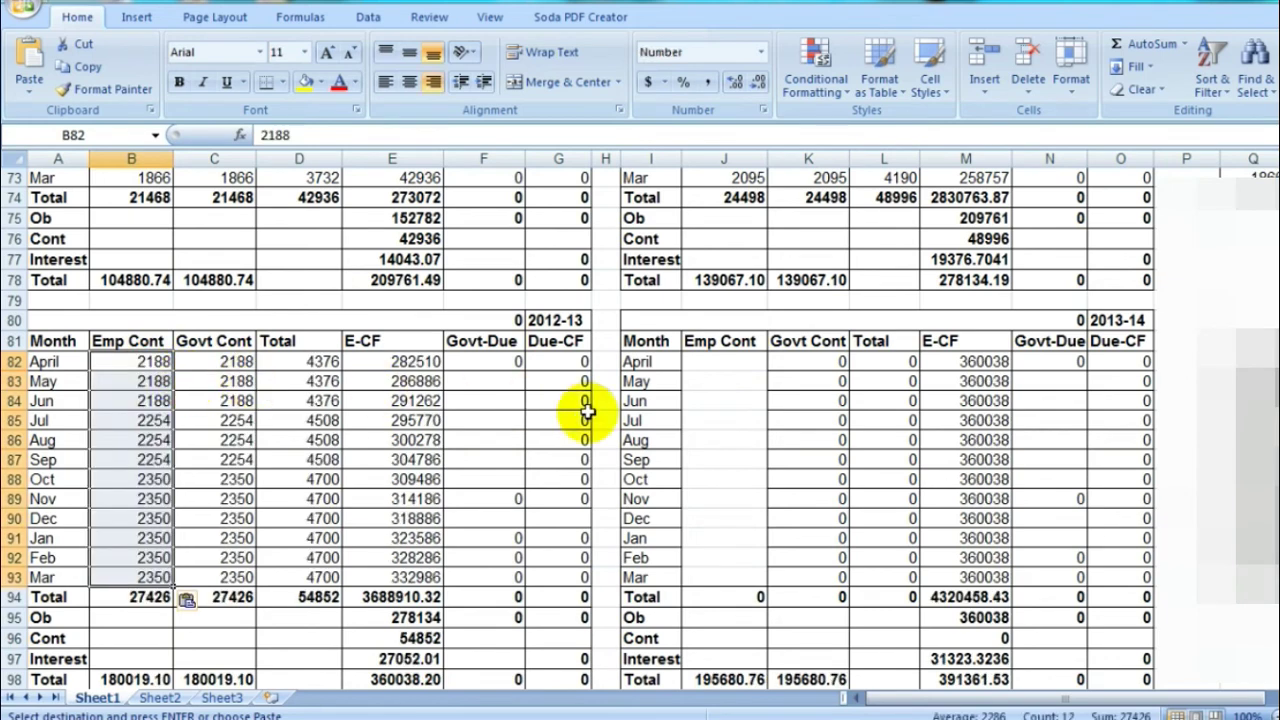
# Copy the monthly amounts from R82:R93 into the 2013-14 Emp Cont column, cells J82:J93
pyautogui.moveTo(1250, 381); pyautogui.dragTo(1250, 577)
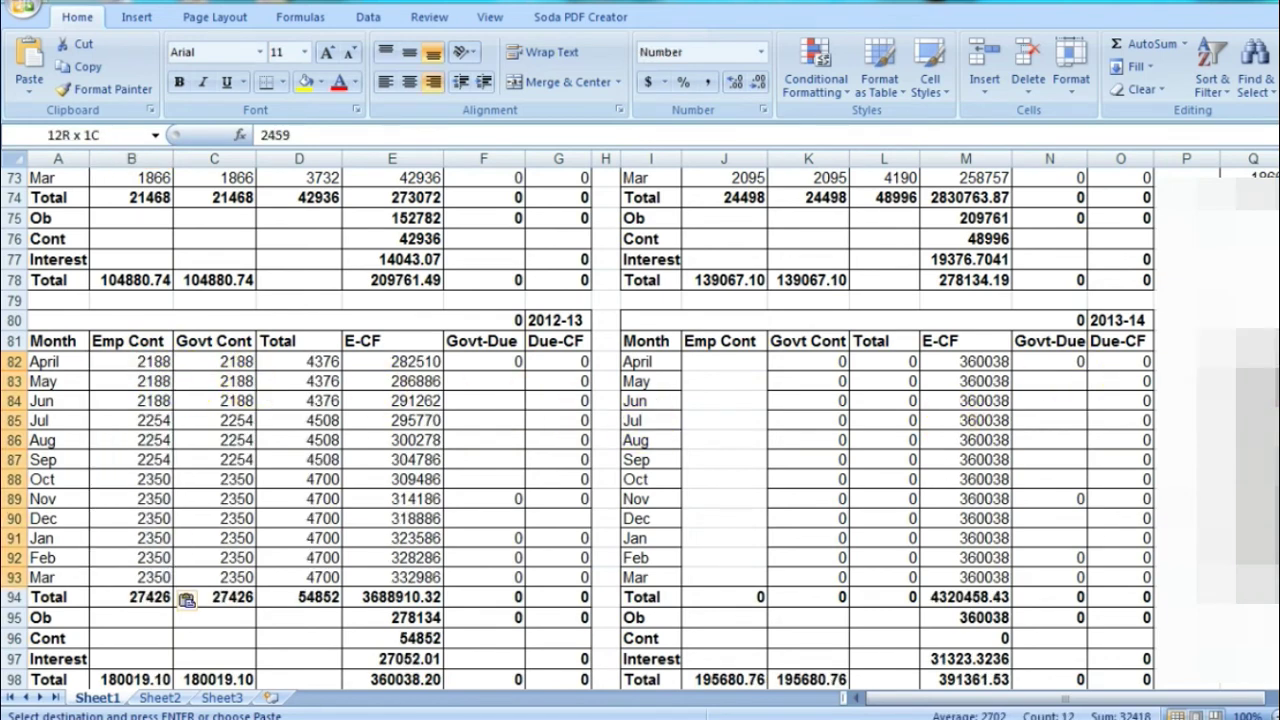
pyautogui.click(724, 361)
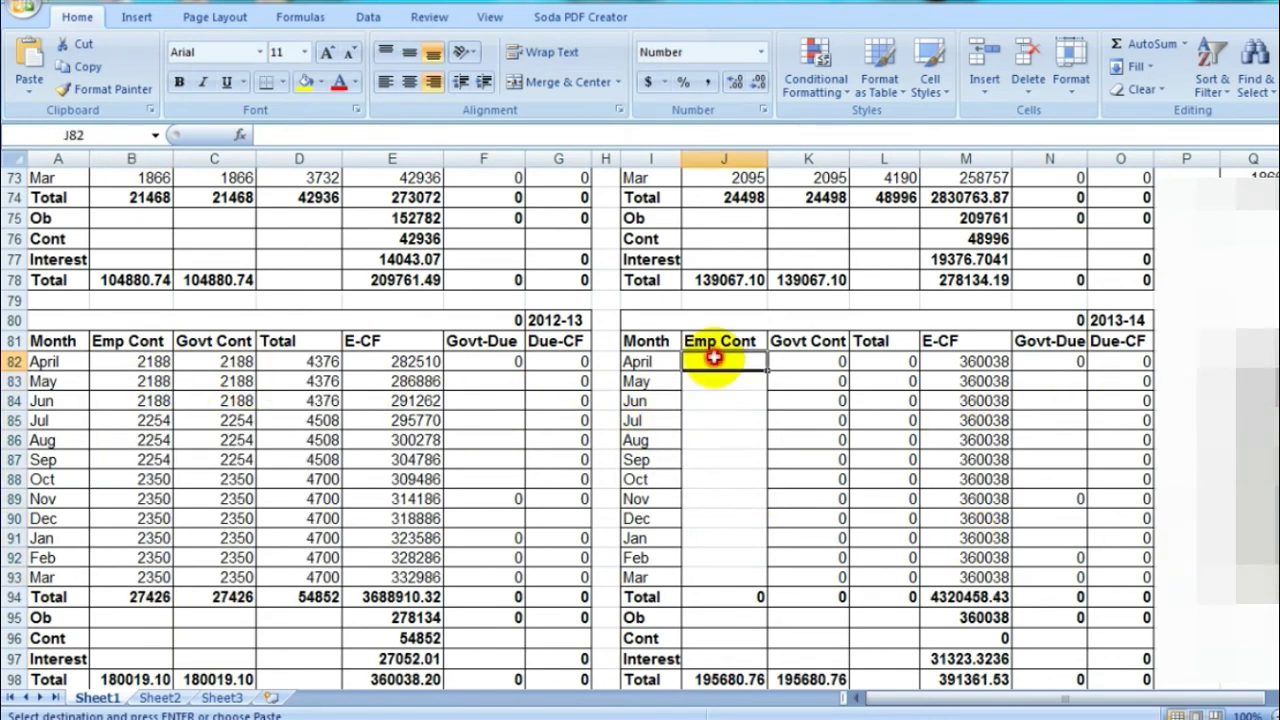
pyautogui.hotkey('ctrl', 'v')
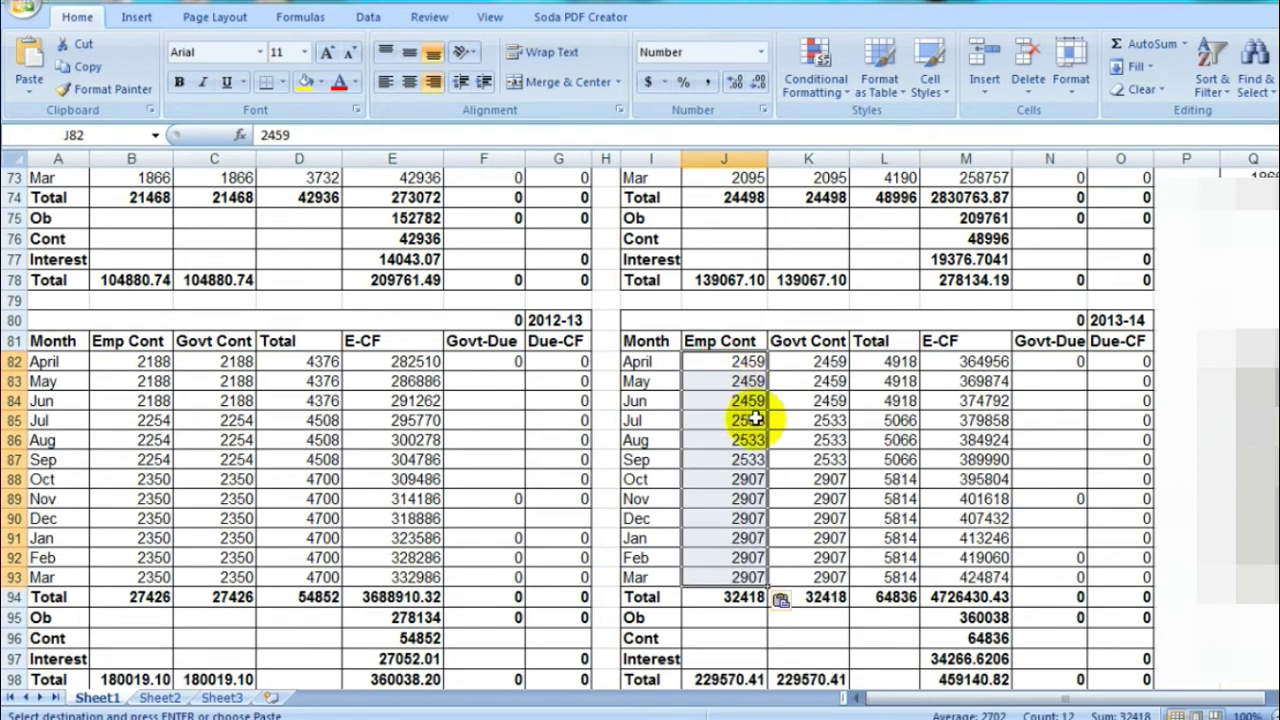
# Copy the monthly amounts from Q101:Q112 into the 2014-15 Emp Cont column, cells B101:B112
pyautogui.scroll(-5, 750, 400)
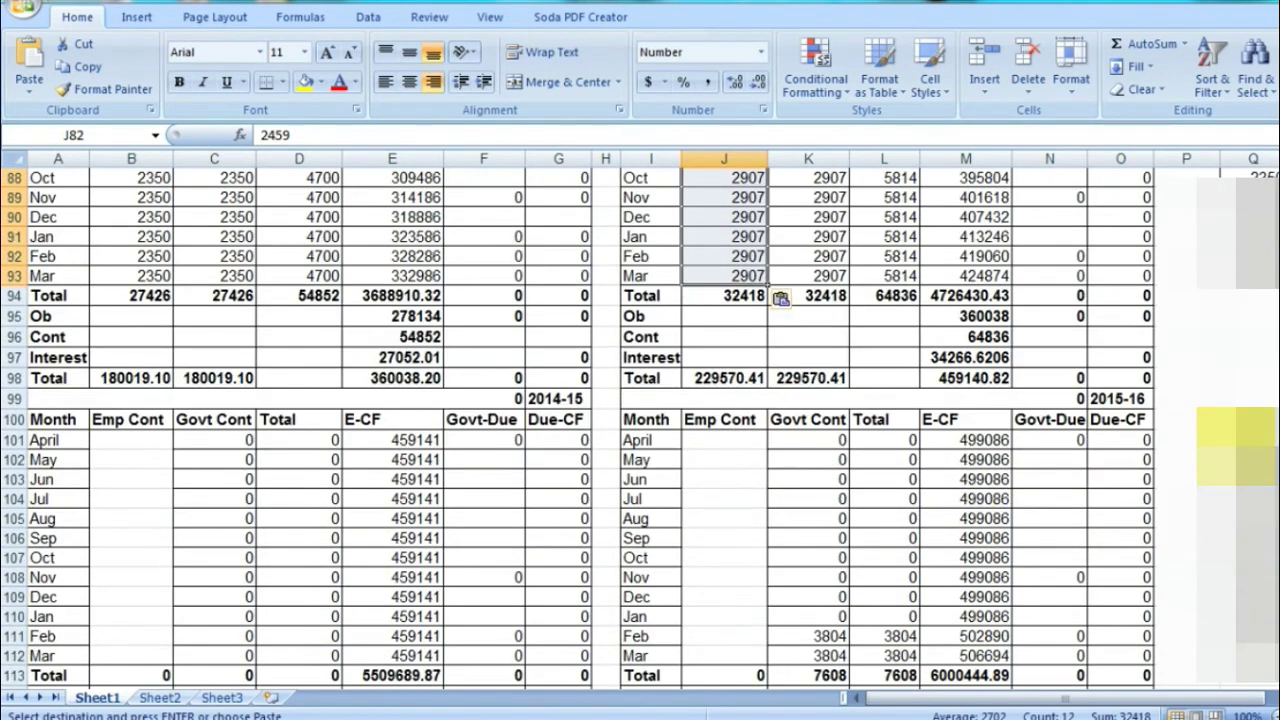
pyautogui.click(1252, 440)
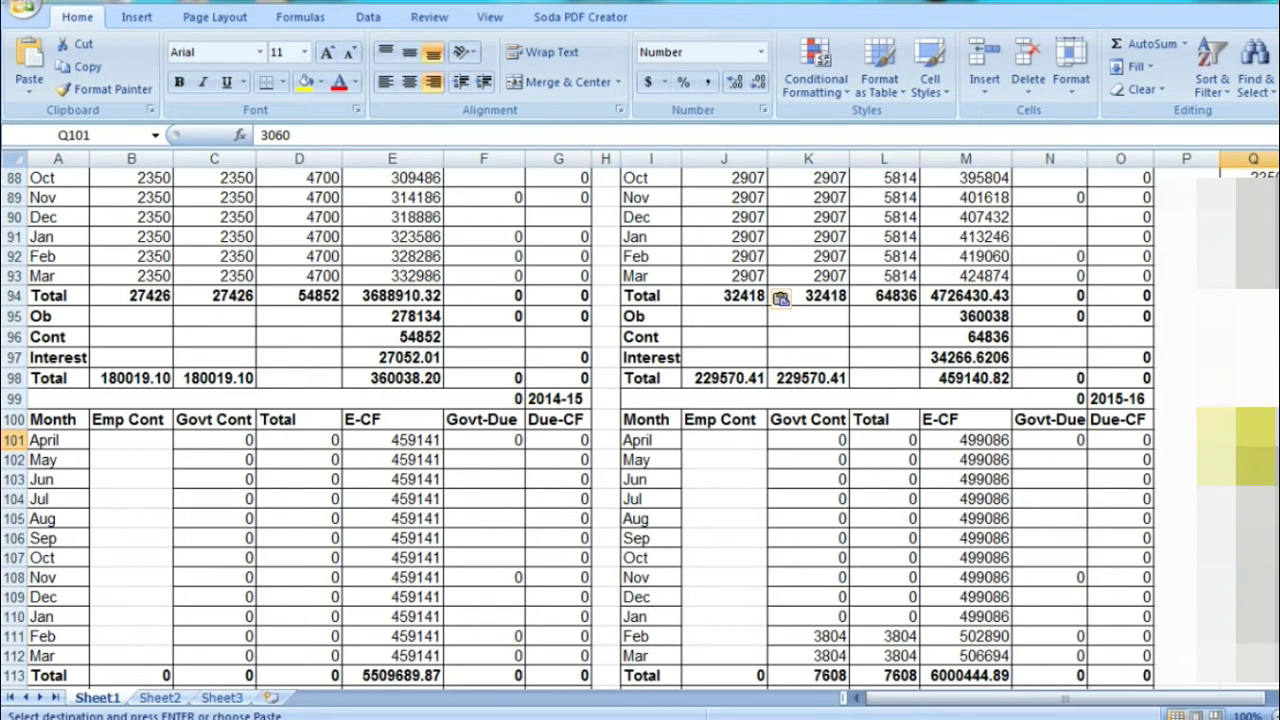
pyautogui.moveTo(1253, 440); pyautogui.dragTo(1253, 656)
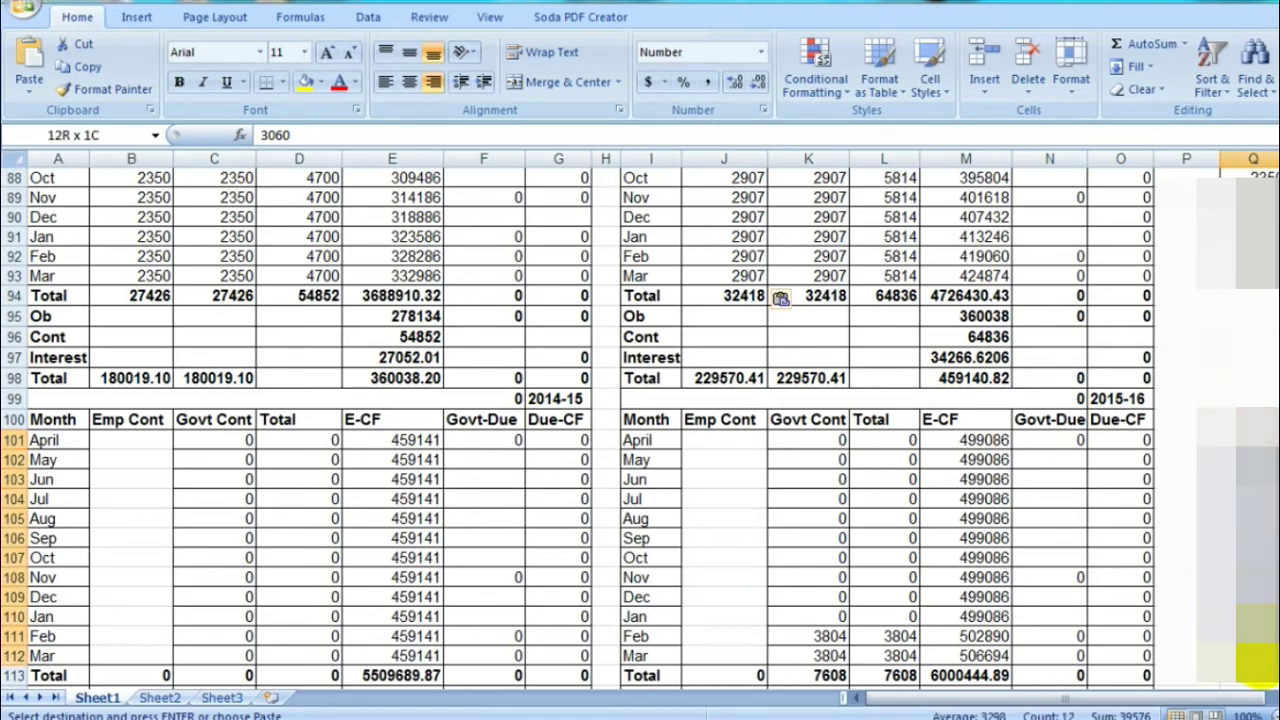
pyautogui.click(146, 442)
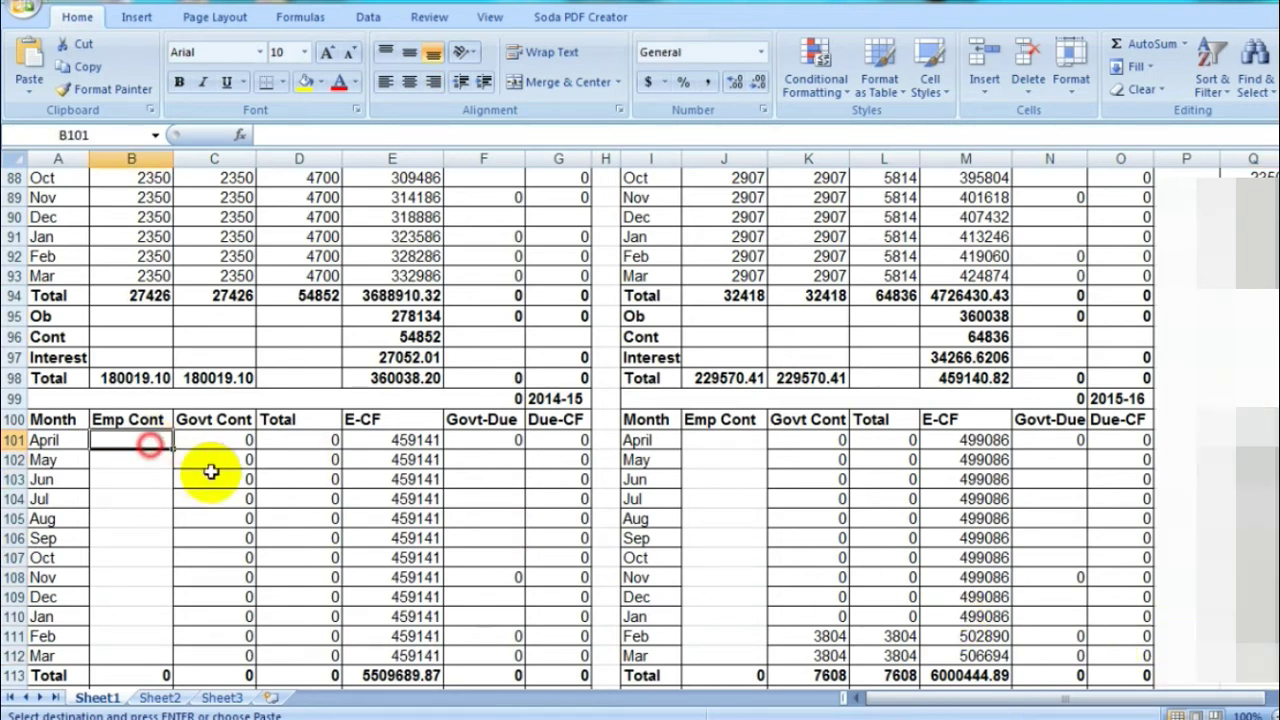
pyautogui.hotkey('ctrl', 'v')
pyautogui.click(265, 479)
# Copy the monthly amounts from R101:R112 into the 2015-16 Emp Cont column, cells J101:J112
pyautogui.moveTo(1253, 440); pyautogui.dragTo(1253, 656)
pyautogui.hotkey('ctrl', 'c')
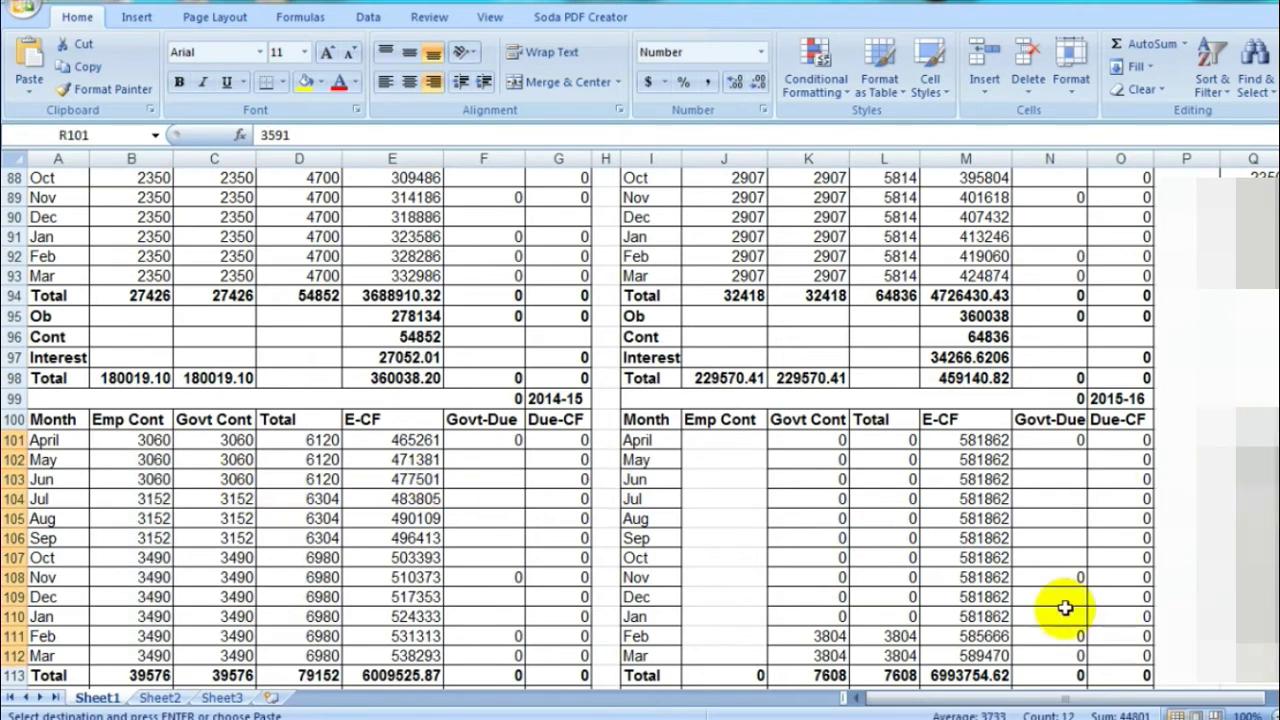
pyautogui.click(750, 443)
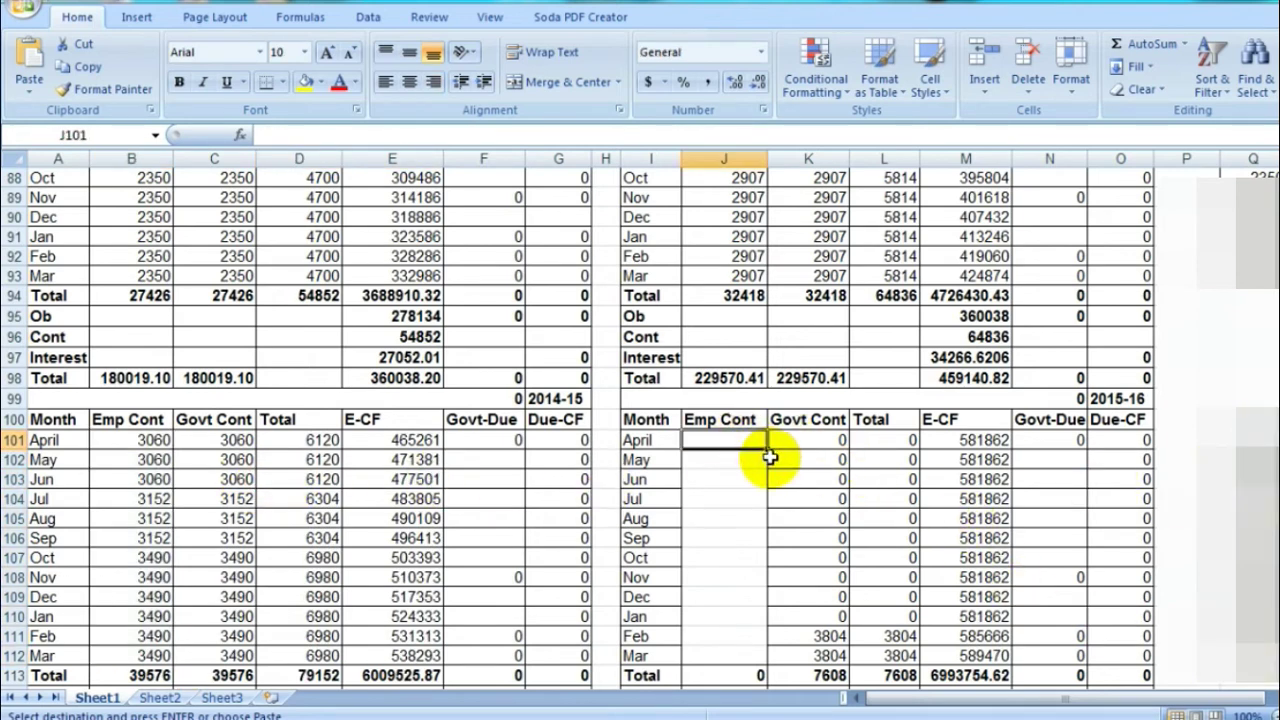
pyautogui.hotkey('ctrl', 'v')
# Examine the Ob, Cont, Interest and Total rows of the 2012-13 ledger and the contribution and closing totals of the 2013-14 ledger
pyautogui.scroll(-1, 787, 464)
pyautogui.scroll(-3, 787, 464)
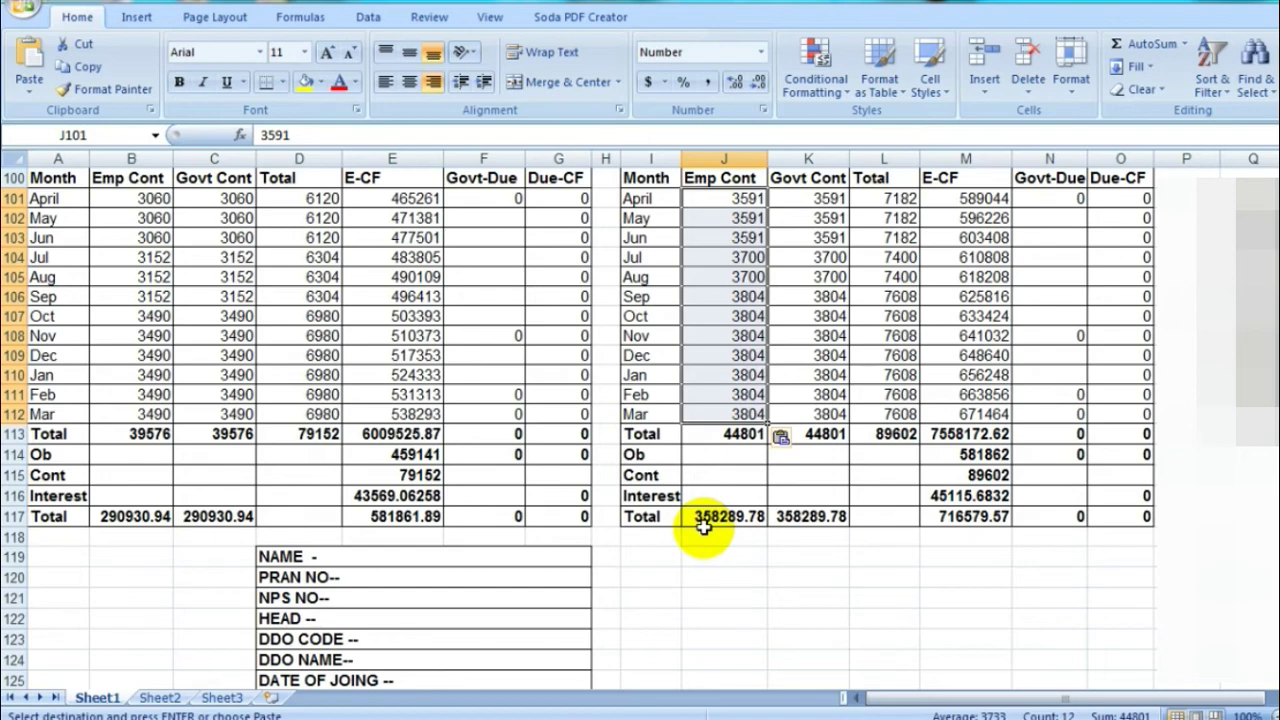
pyautogui.scroll(7, 680, 525)
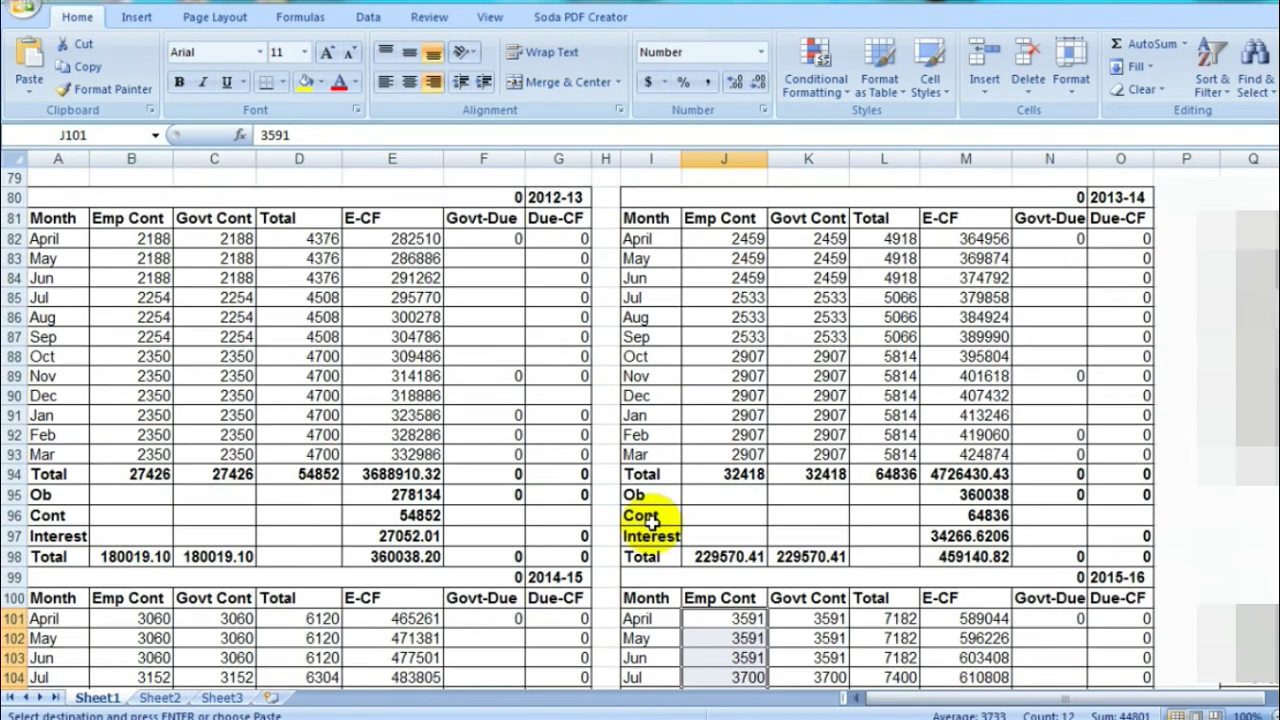
pyautogui.scroll(1, 646, 514)
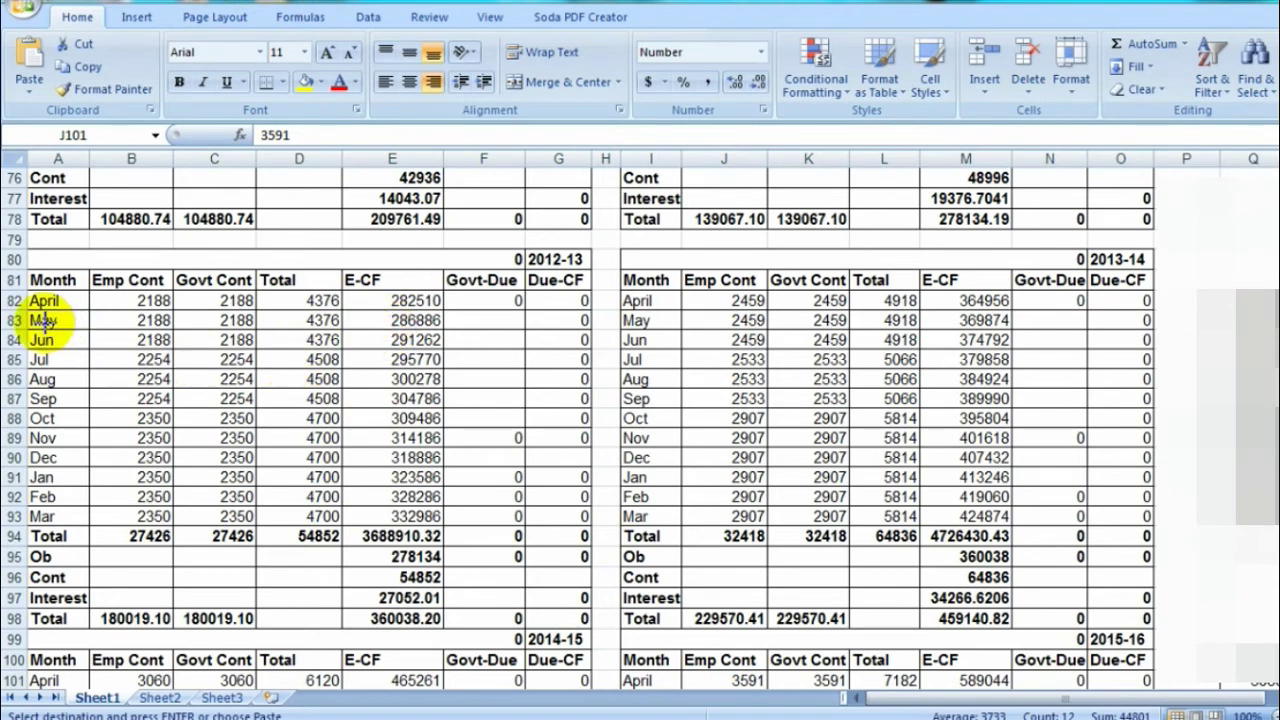
pyautogui.click(30, 540)
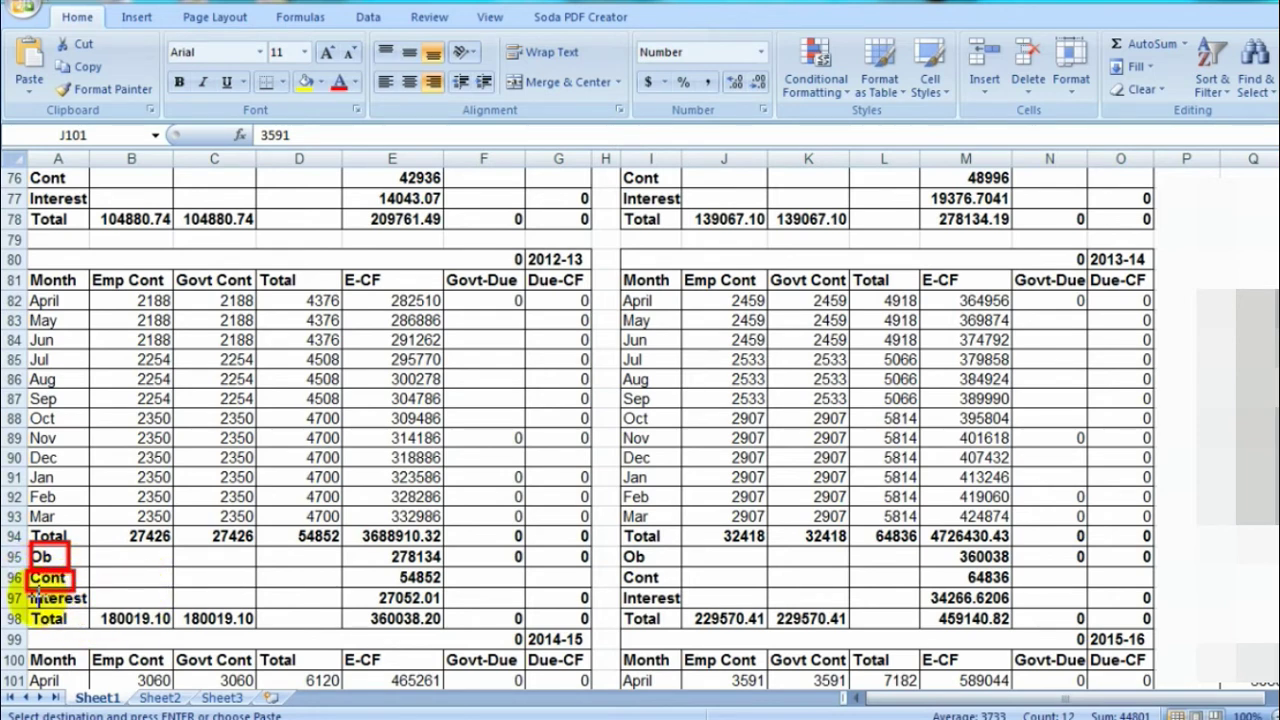
pyautogui.moveTo(28, 588); pyautogui.dragTo(88, 610)
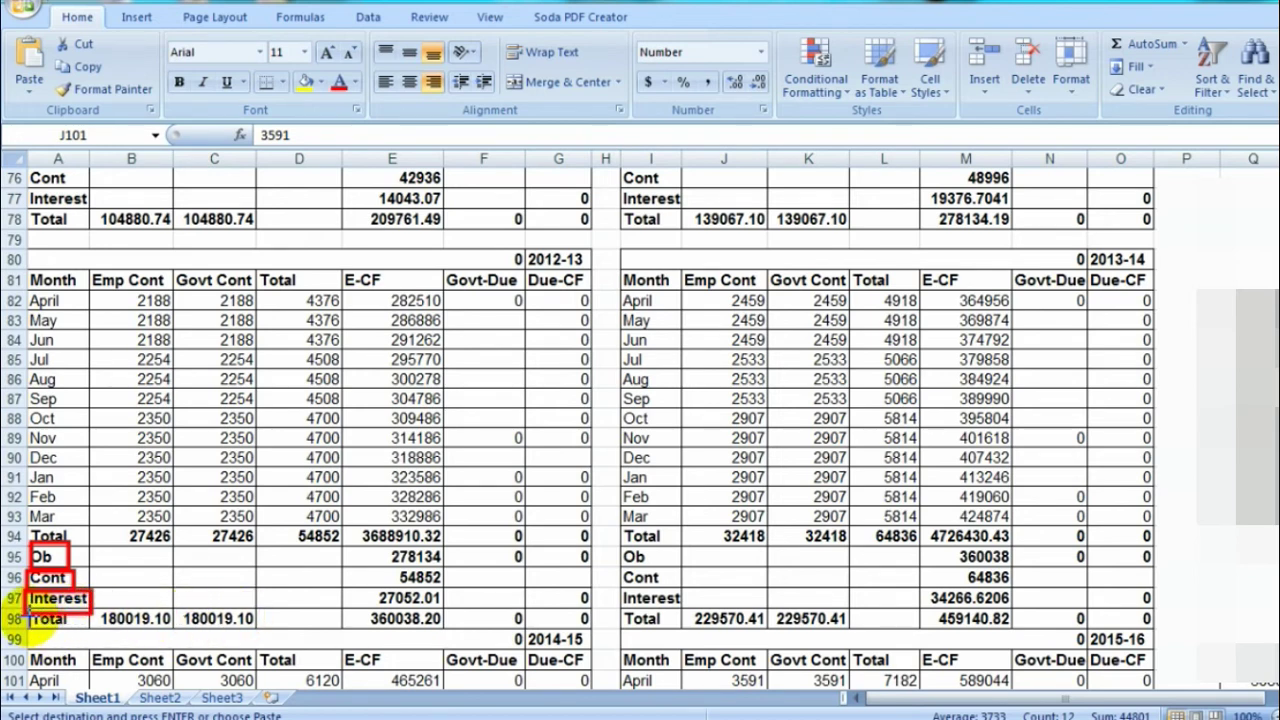
pyautogui.moveTo(28, 610); pyautogui.dragTo(90, 632)
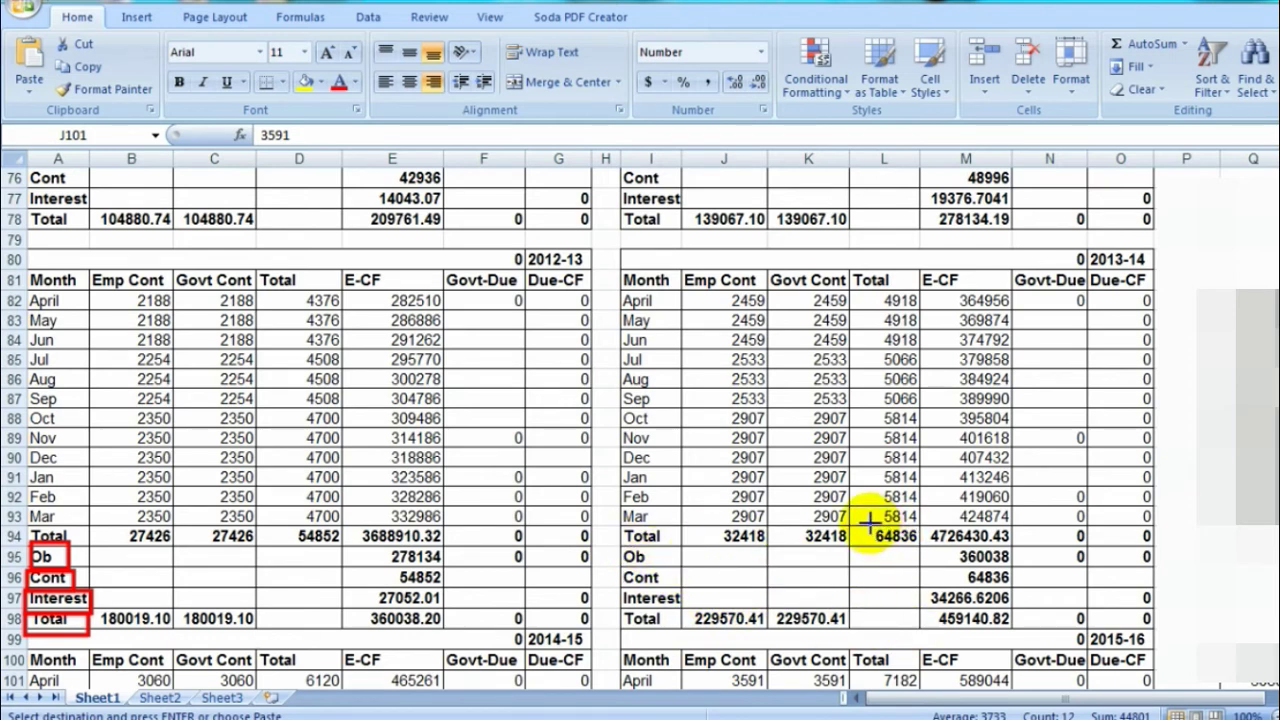
pyautogui.moveTo(862, 523); pyautogui.dragTo(922, 550)
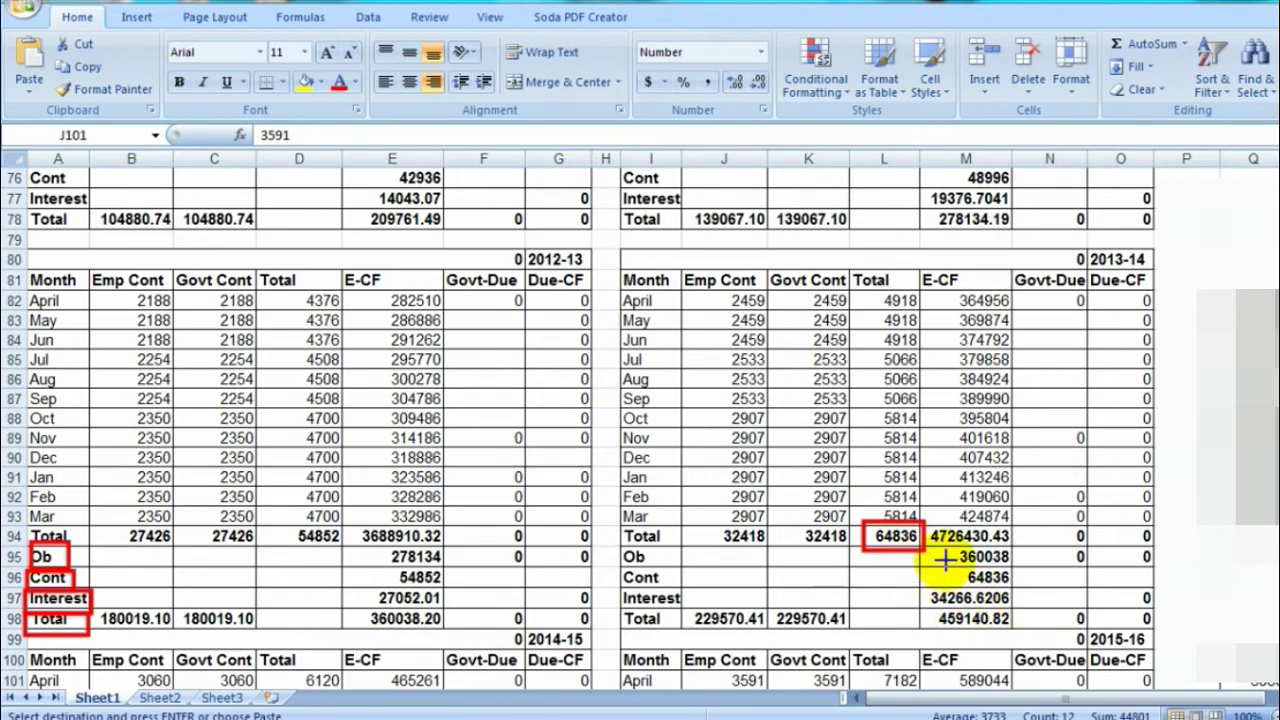
pyautogui.moveTo(945, 563); pyautogui.dragTo(1015, 592)
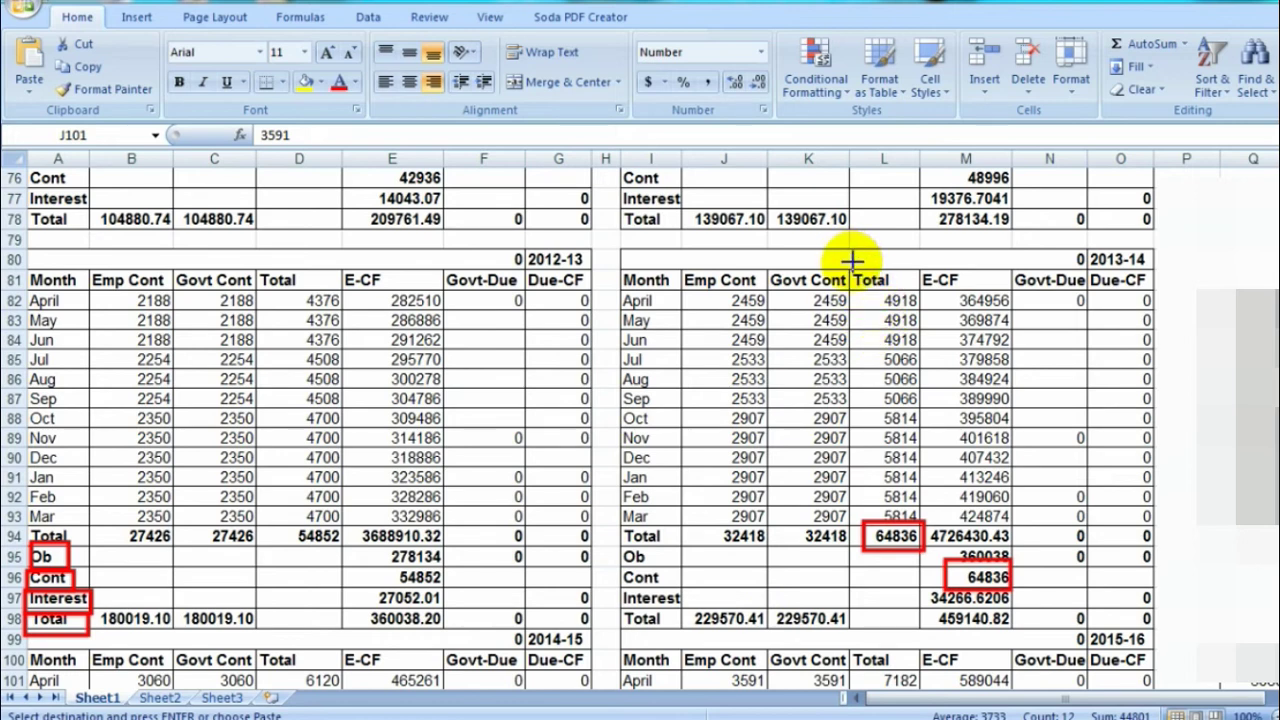
pyautogui.moveTo(857, 266); pyautogui.dragTo(903, 296)
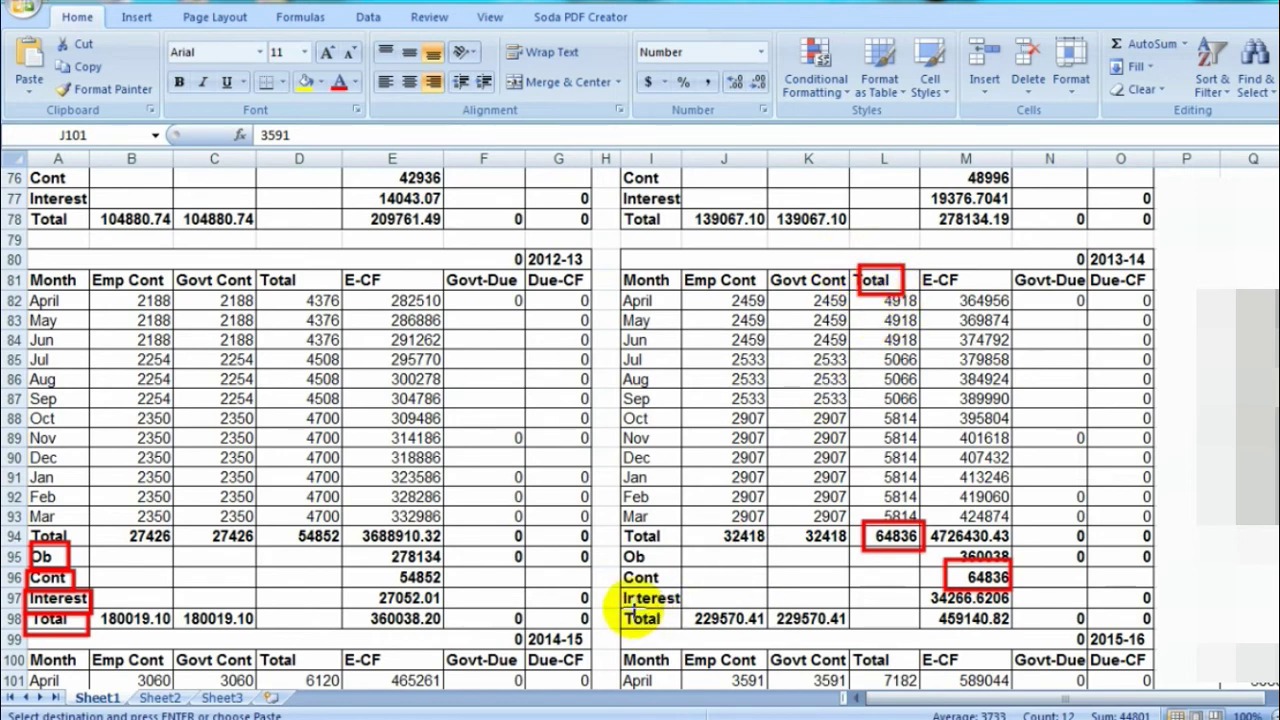
pyautogui.moveTo(918, 604)
pyautogui.mouseDown()
pyautogui.moveTo(985, 640)
pyautogui.moveTo(1022, 634)
pyautogui.mouseUp()
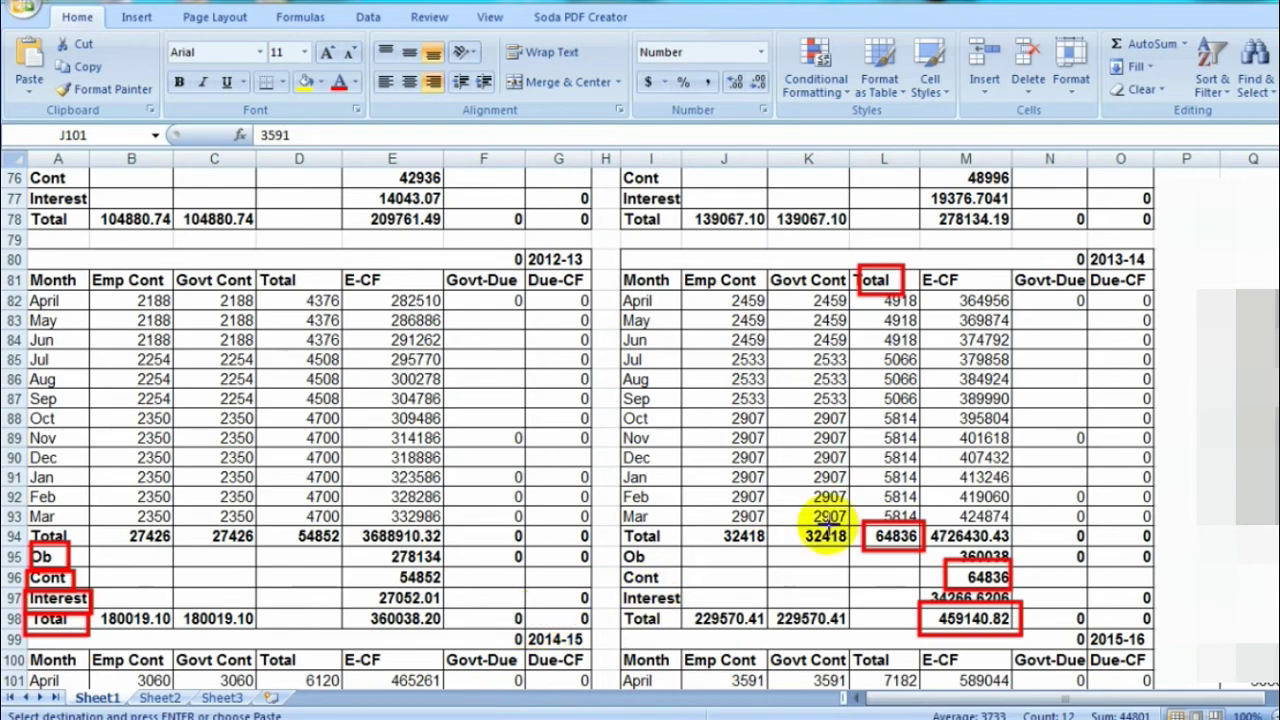
pyautogui.press('Escape')
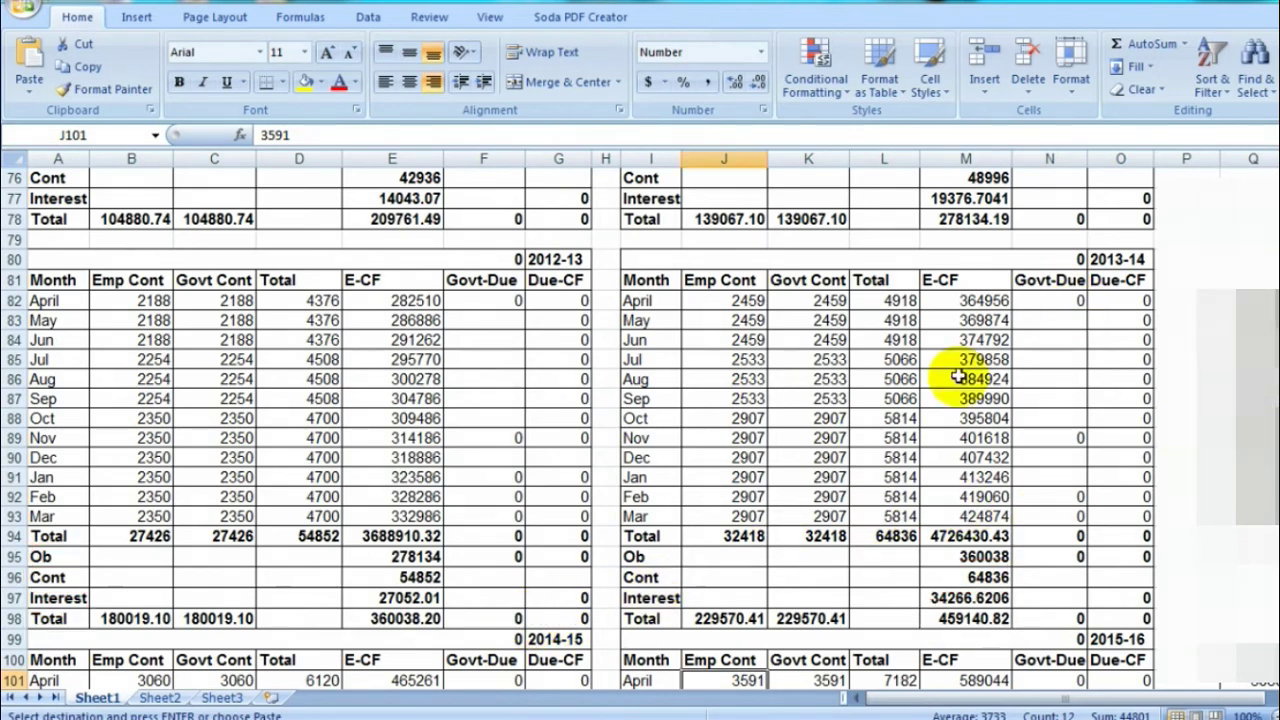
# Select cell E114 and inspect how the 2014-15 opening balance (Ob) is derived
pyautogui.scroll(-6, 872, 443)
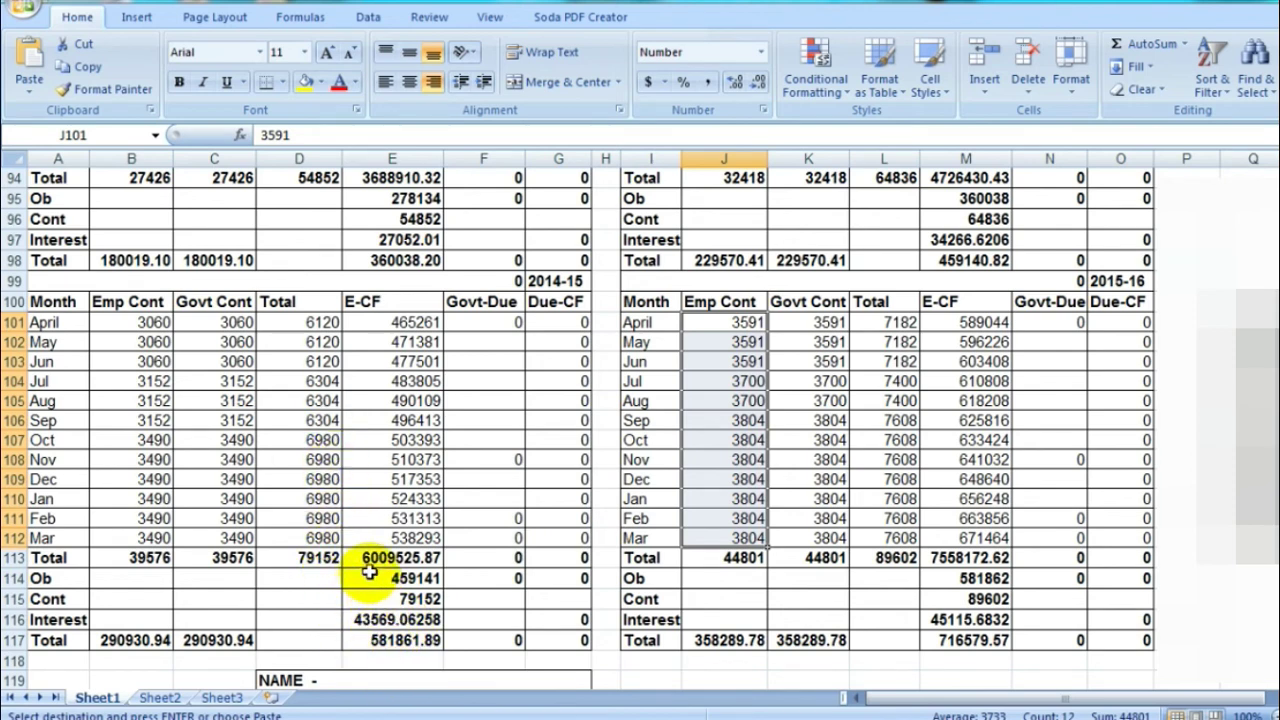
pyautogui.moveTo(369, 563)
pyautogui.mouseDown()
pyautogui.moveTo(385, 590)
pyautogui.moveTo(375, 580)
pyautogui.mouseUp()
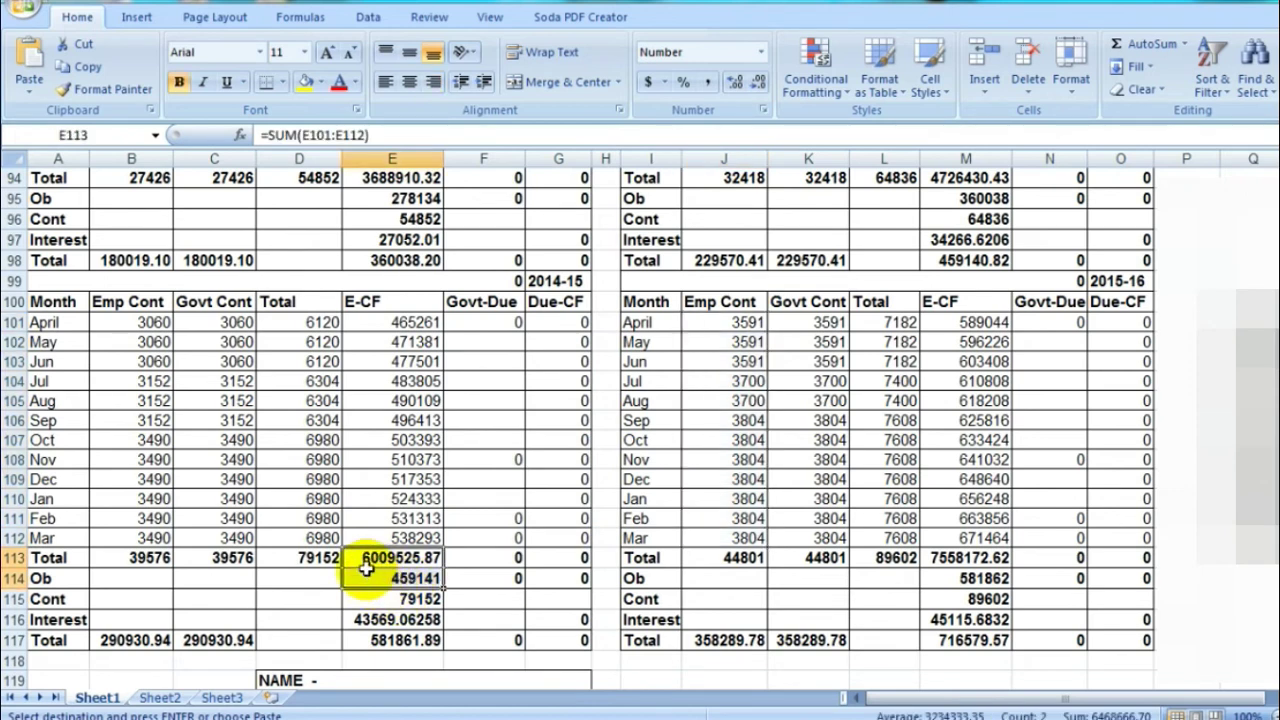
pyautogui.click(370, 578)
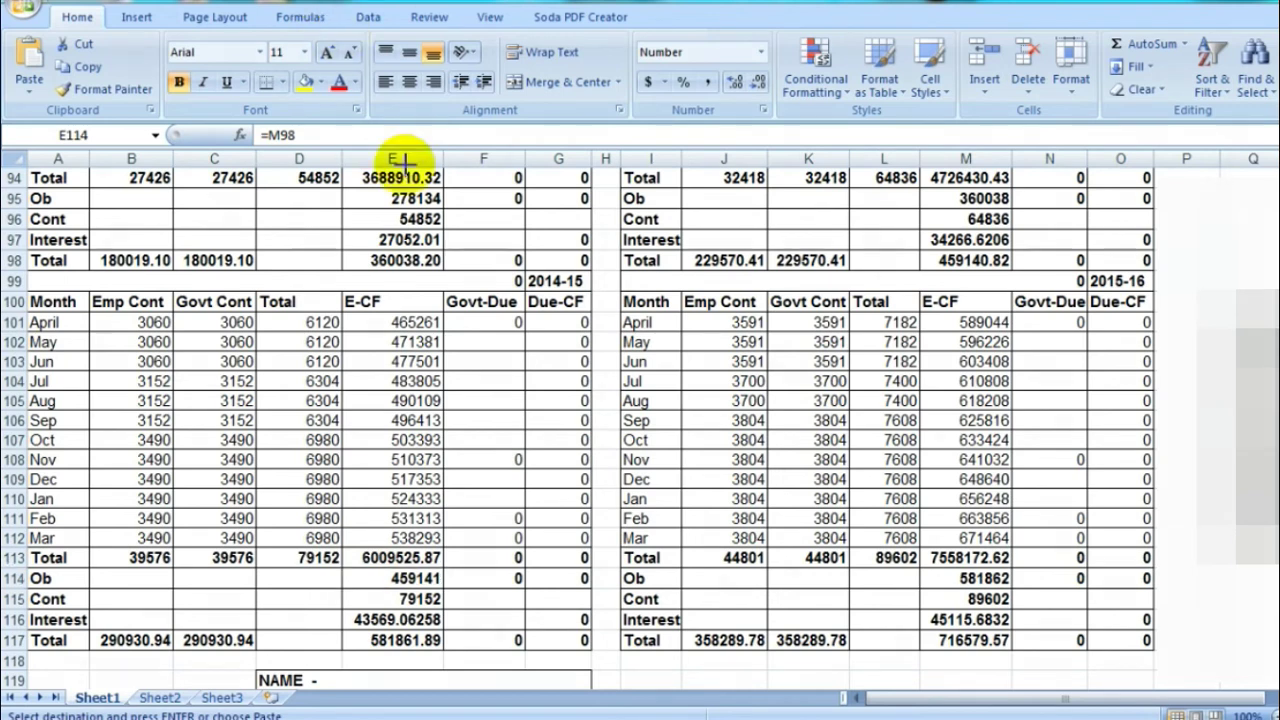
pyautogui.moveTo(400, 590); pyautogui.dragTo(460, 597)
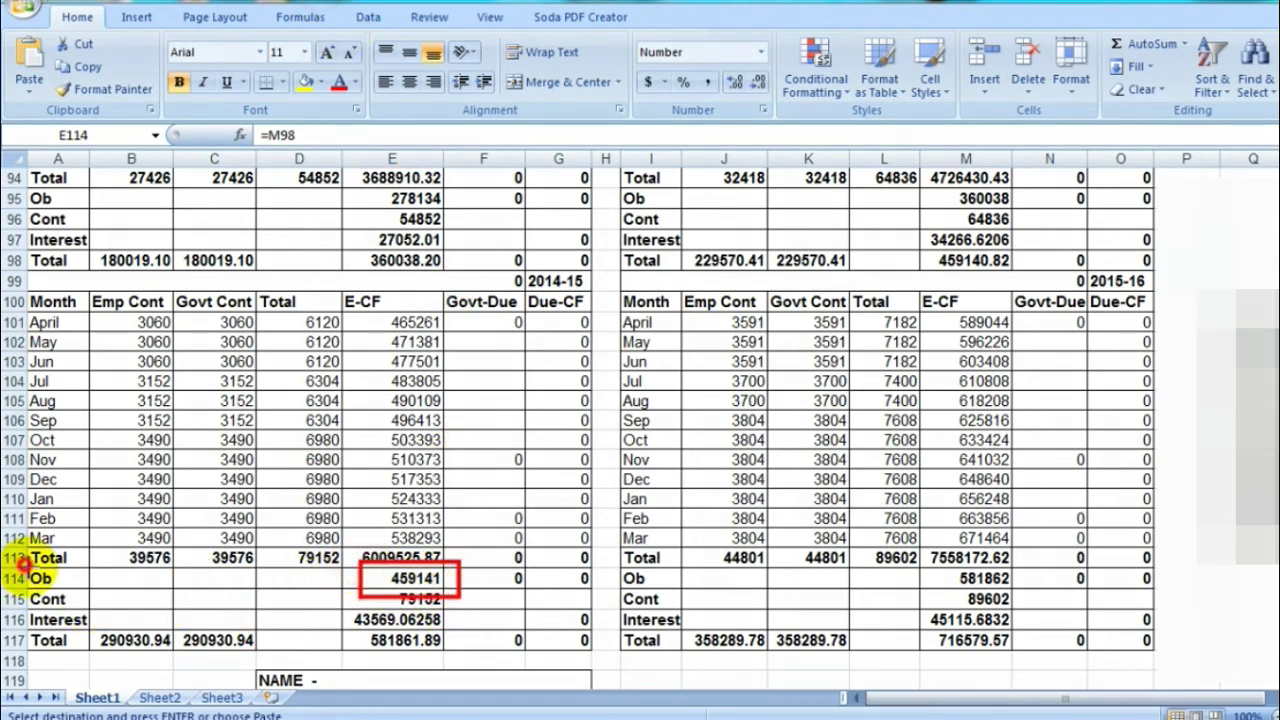
pyautogui.moveTo(18, 565); pyautogui.dragTo(78, 605)
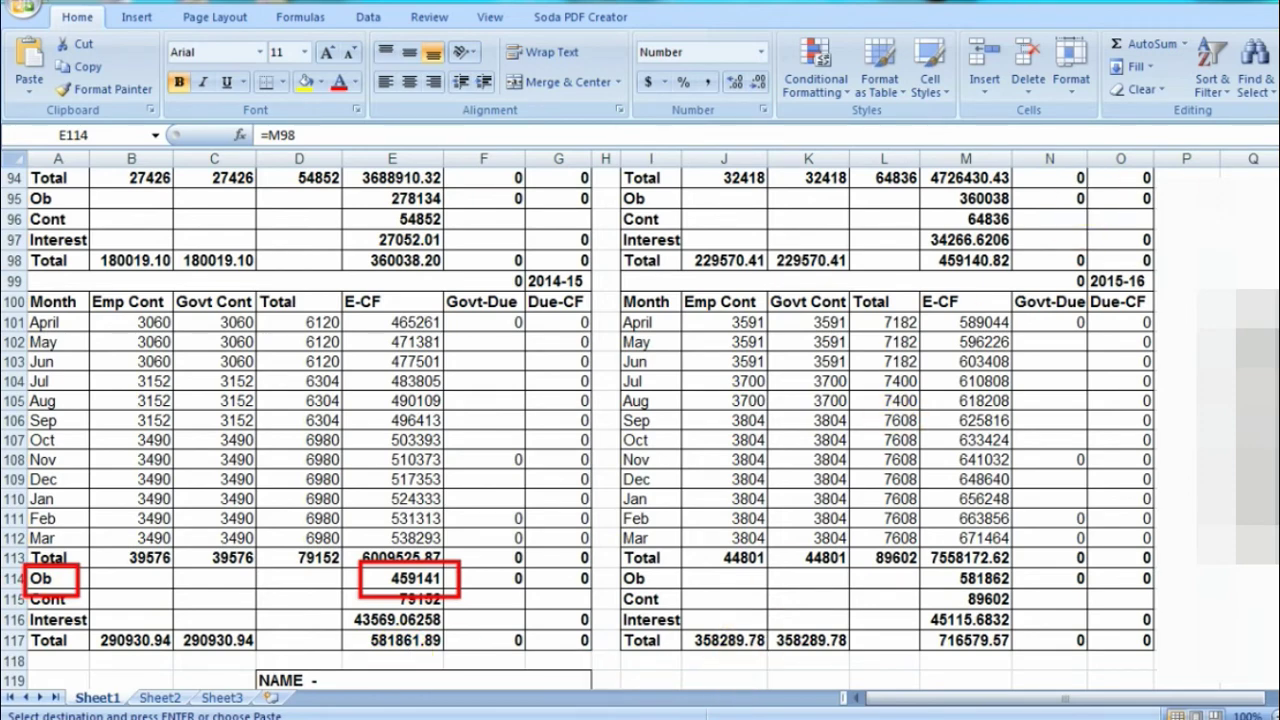
# Review the filled yearly ledgers on Sheet1, from 2004-05 through 2015-16
pyautogui.scroll(7, 760, 478)
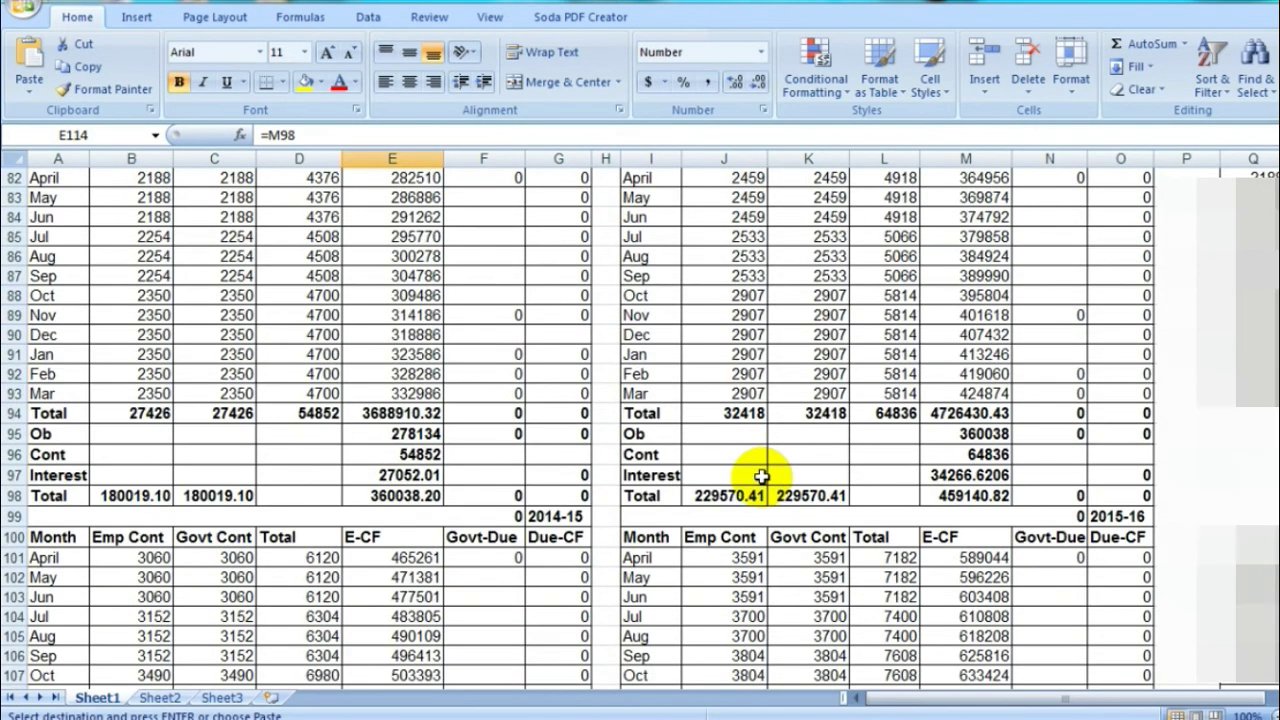
pyautogui.scroll(8, 760, 478)
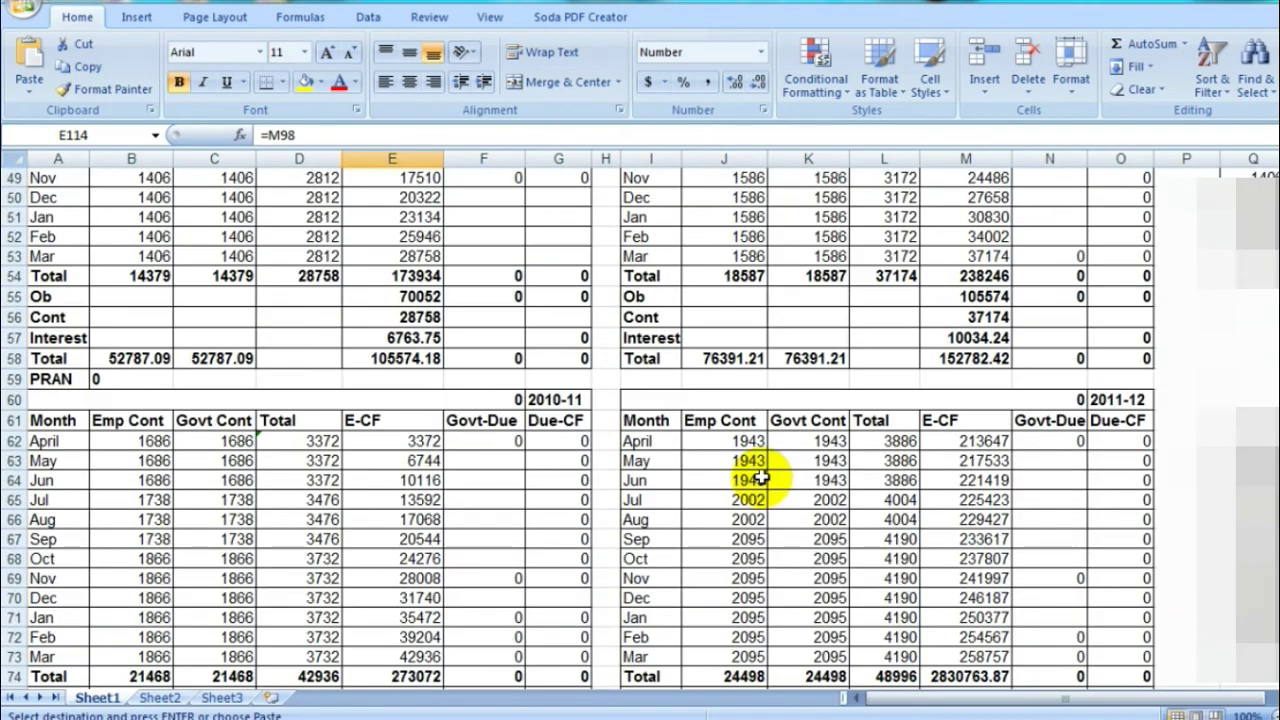
pyautogui.scroll(-1, 760, 478)
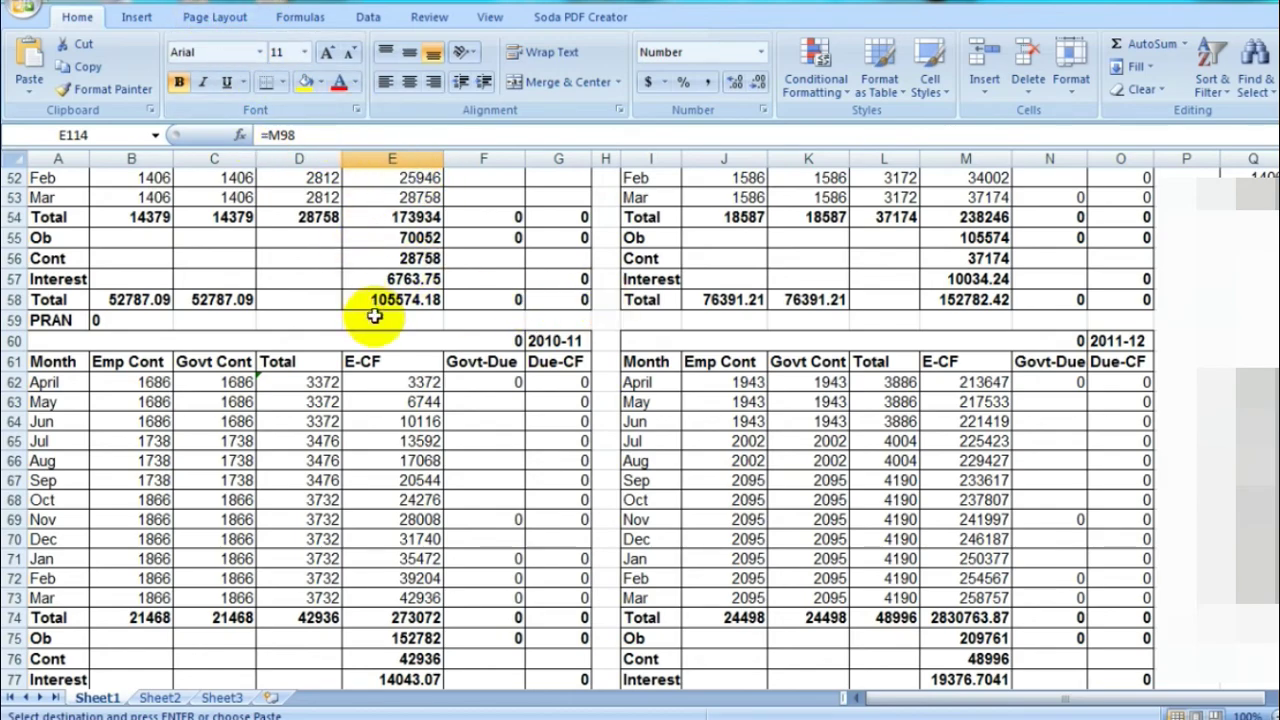
pyautogui.scroll(-9, 352, 216)
pyautogui.scroll(4, 354, 314)
pyautogui.scroll(14, 353, 316)
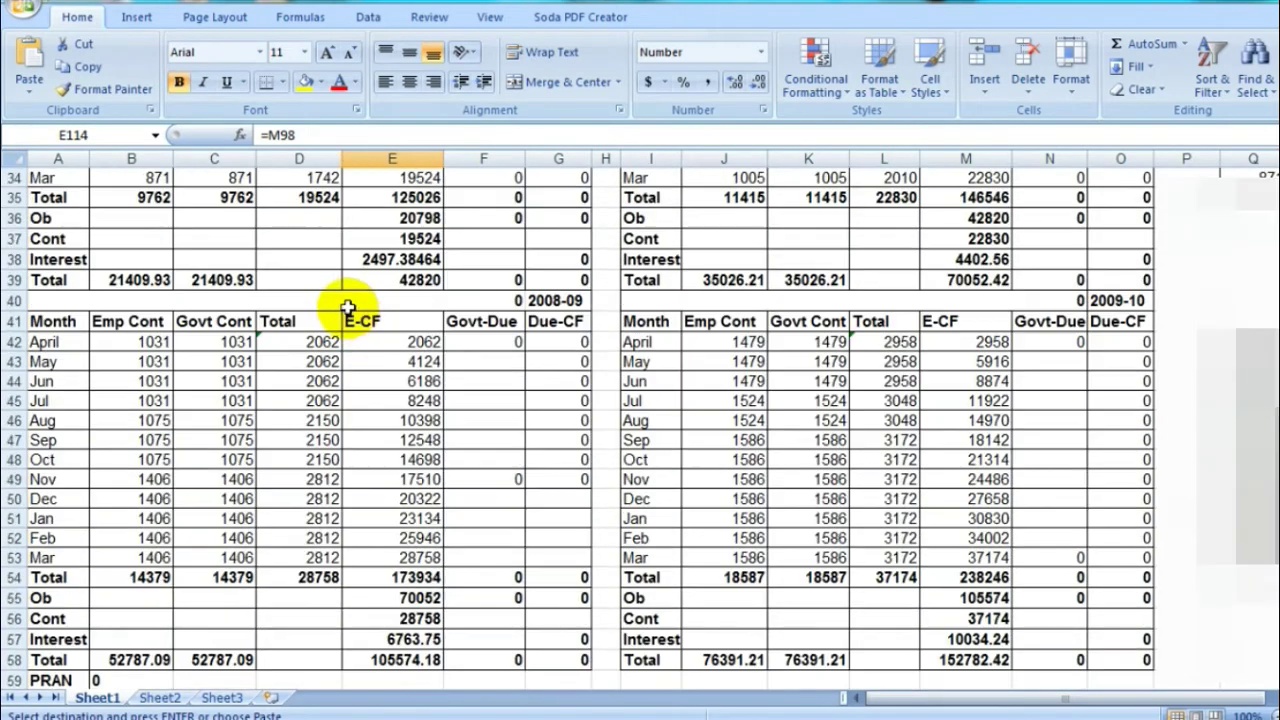
pyautogui.scroll(7, 345, 303)
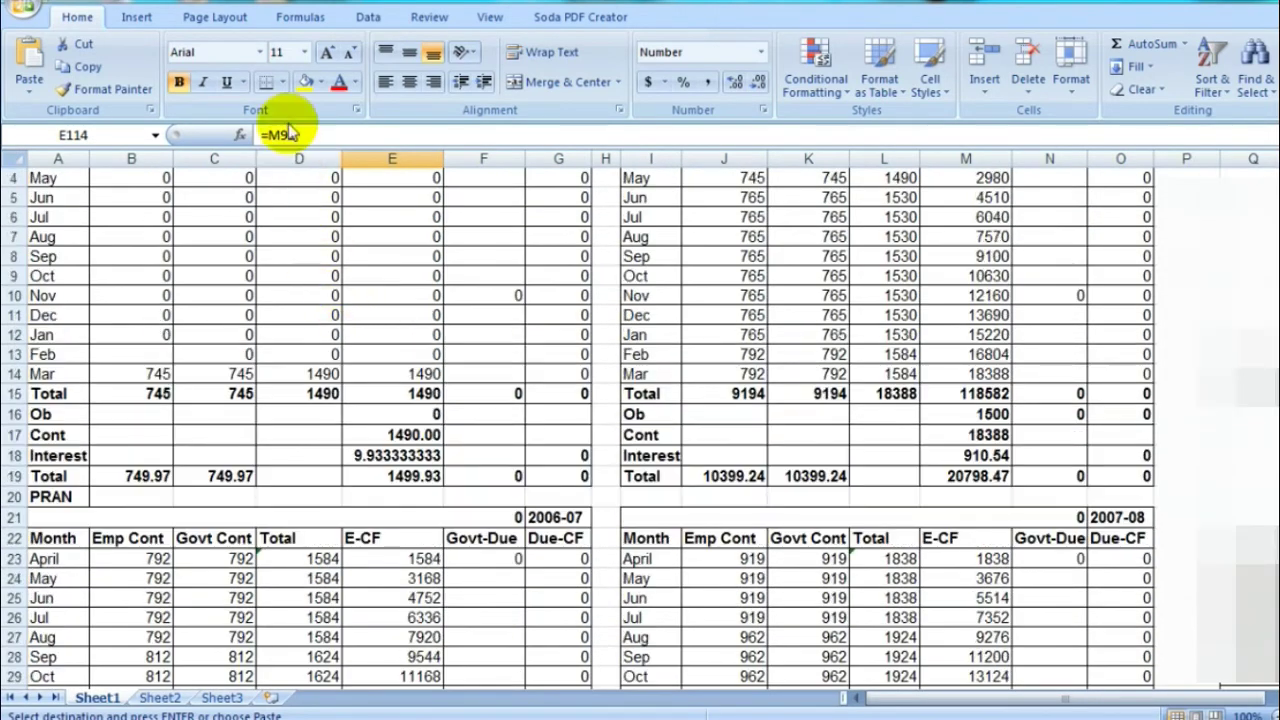
pyautogui.scroll(1, 334, 346)
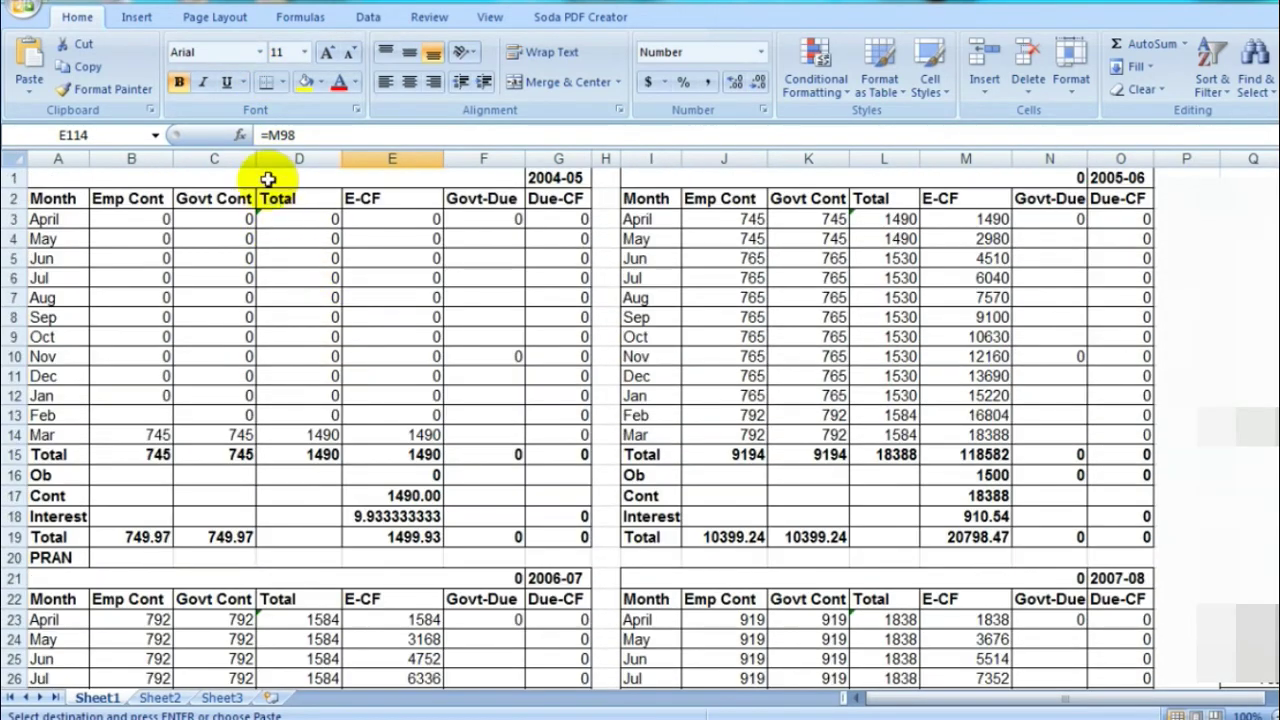
pyautogui.scroll(-13, 312, 263)
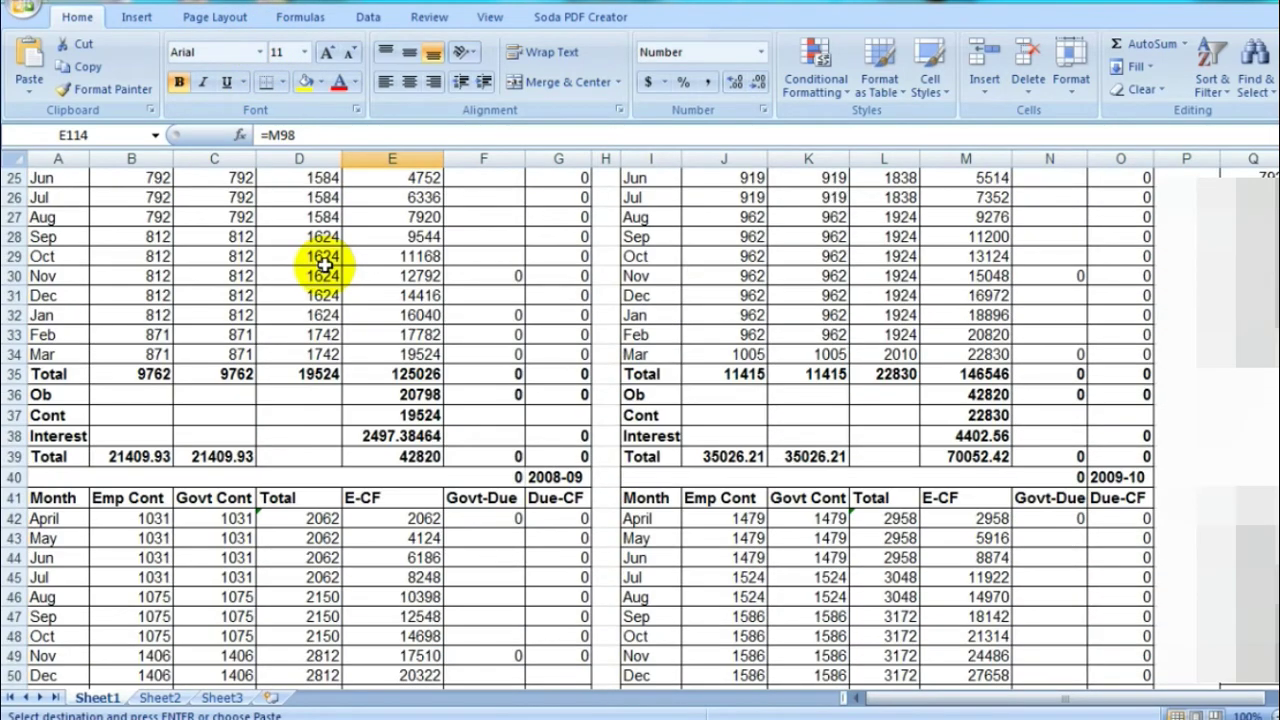
pyautogui.scroll(-11, 325, 263)
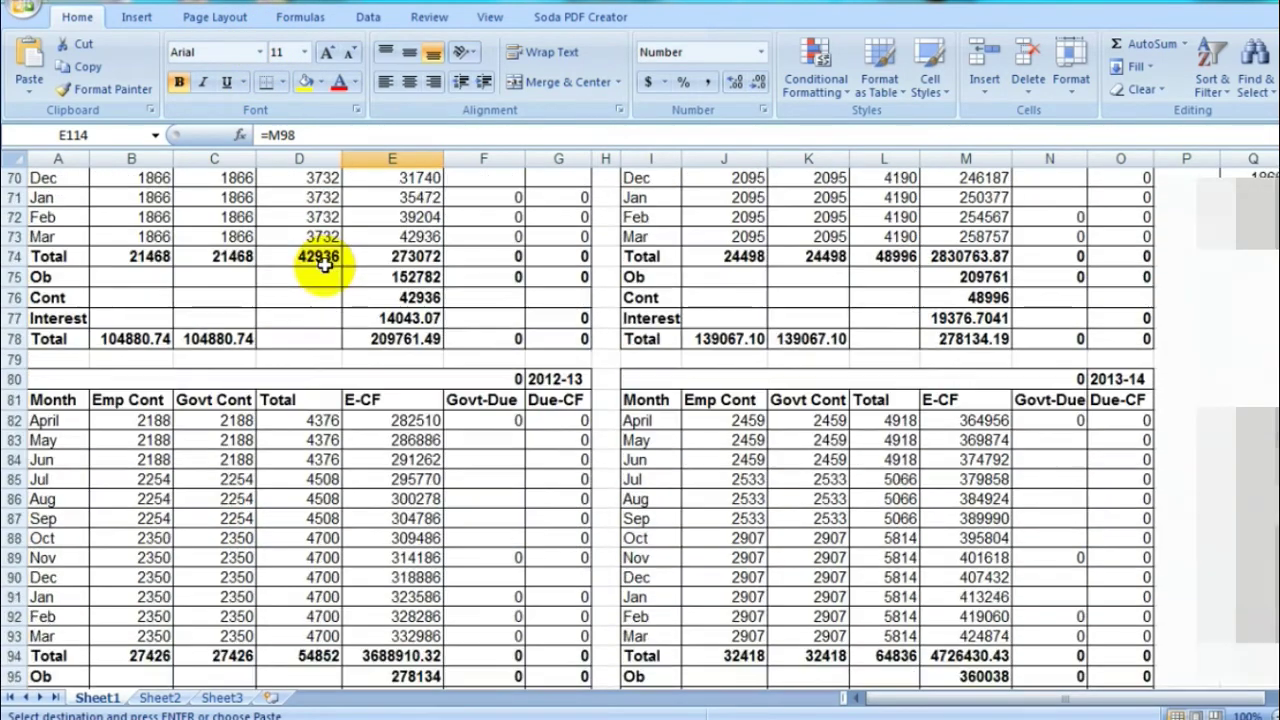
pyautogui.scroll(-7, 325, 264)
pyautogui.scroll(1, 323, 257)
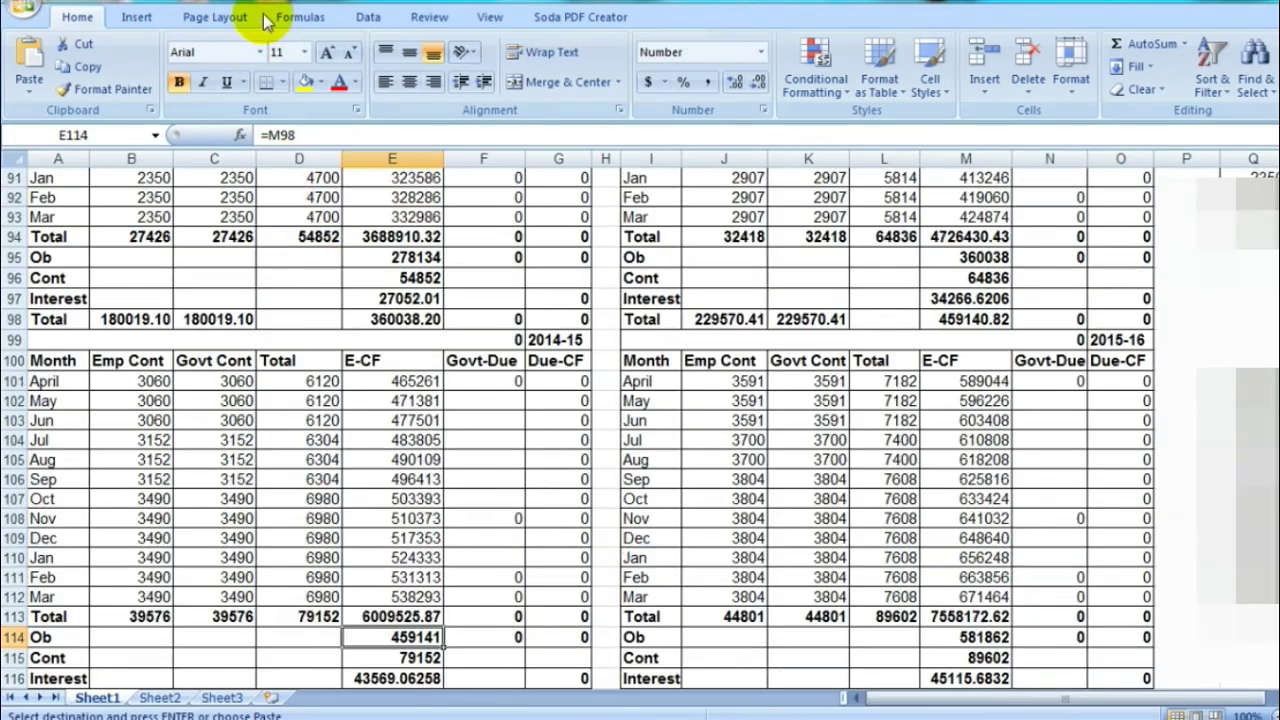